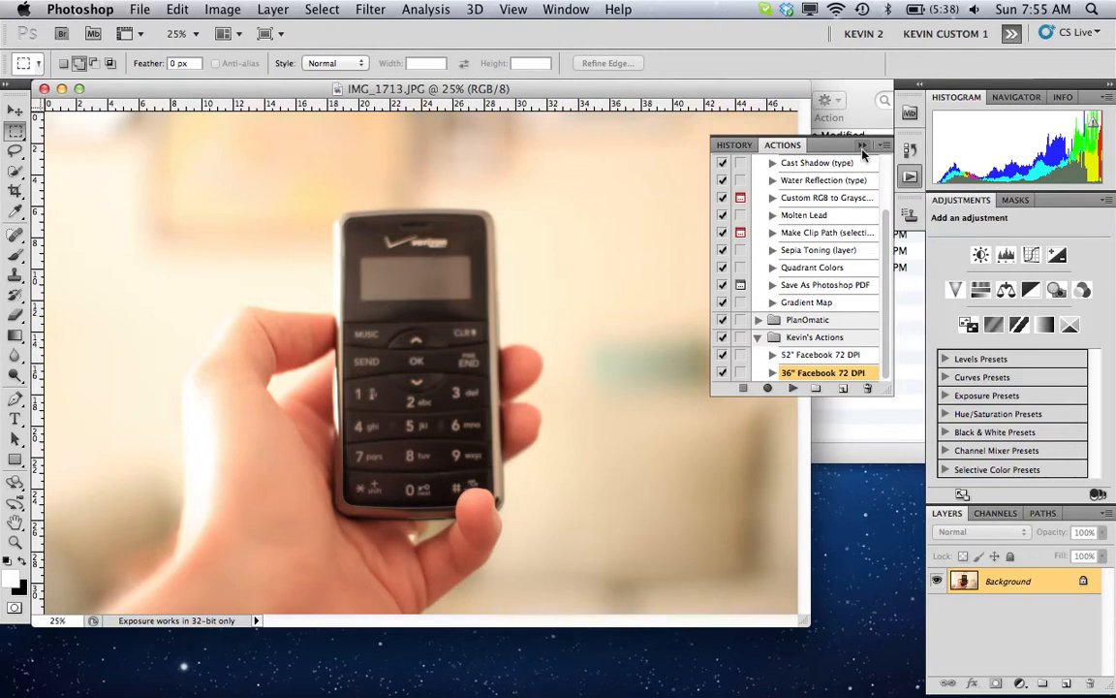
# - Bring up the Actions list and collapse the Default Actions set
pyautogui.press('super+0')
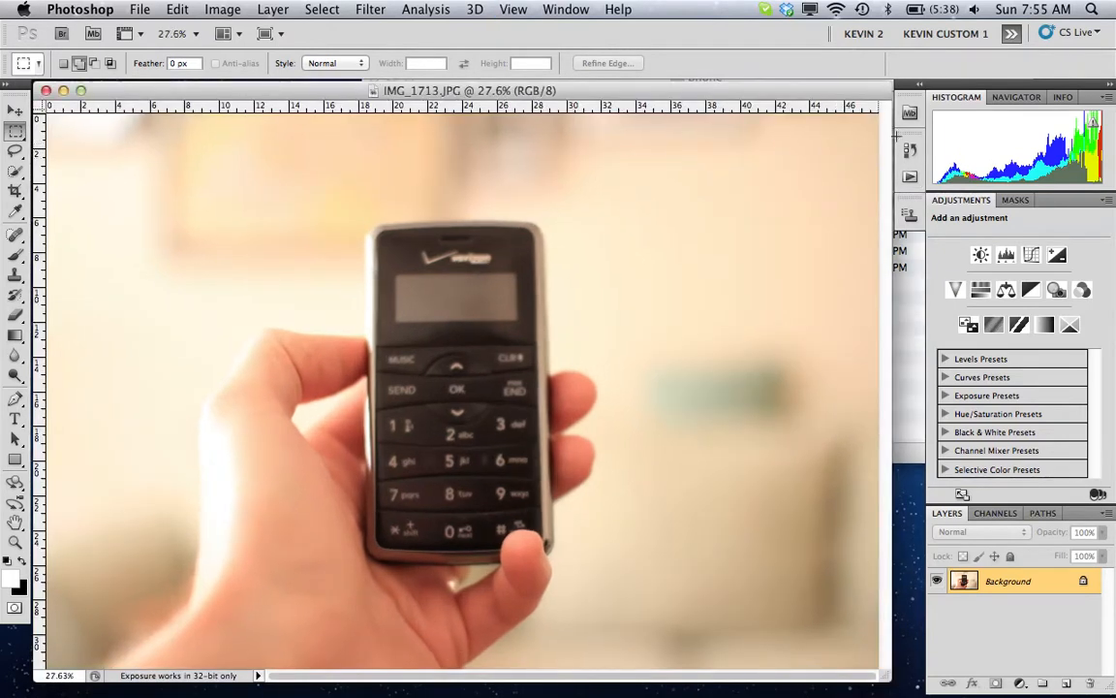
pyautogui.click(907, 151)
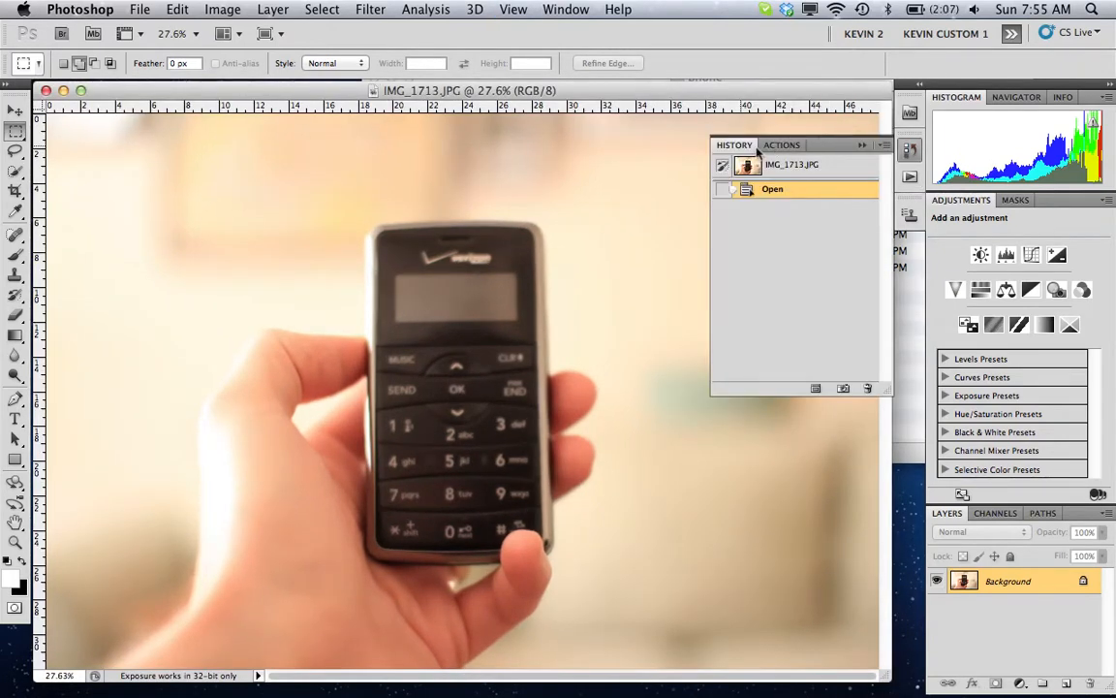
pyautogui.click(781, 145)
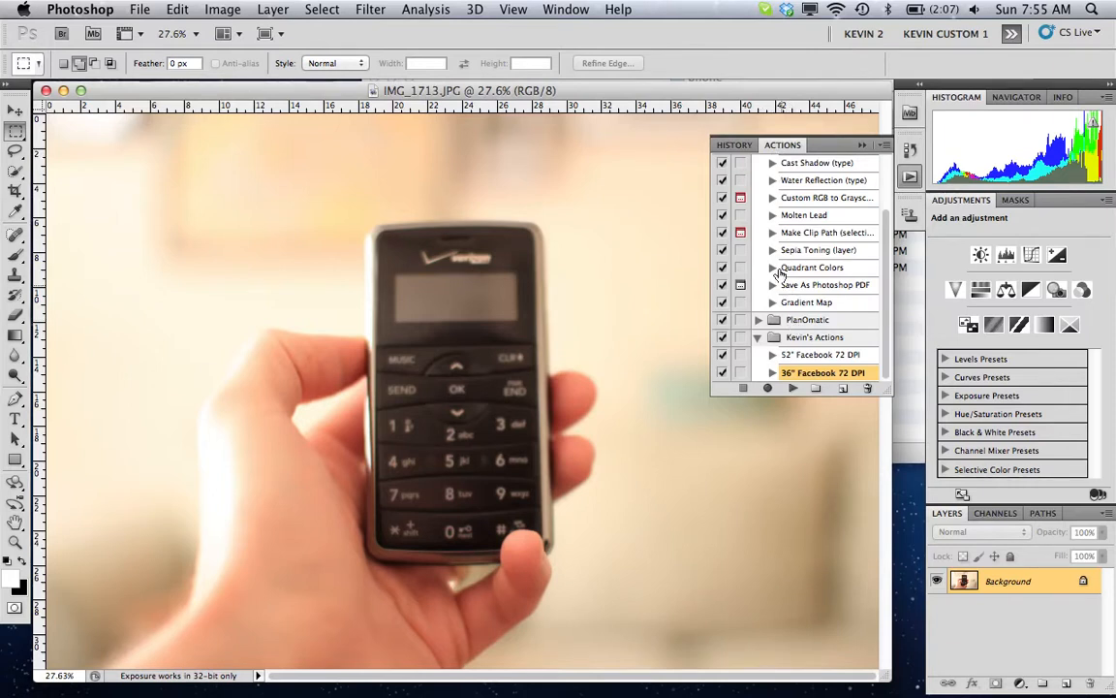
pyautogui.scroll(3, 762, 216)
pyautogui.click(759, 163)
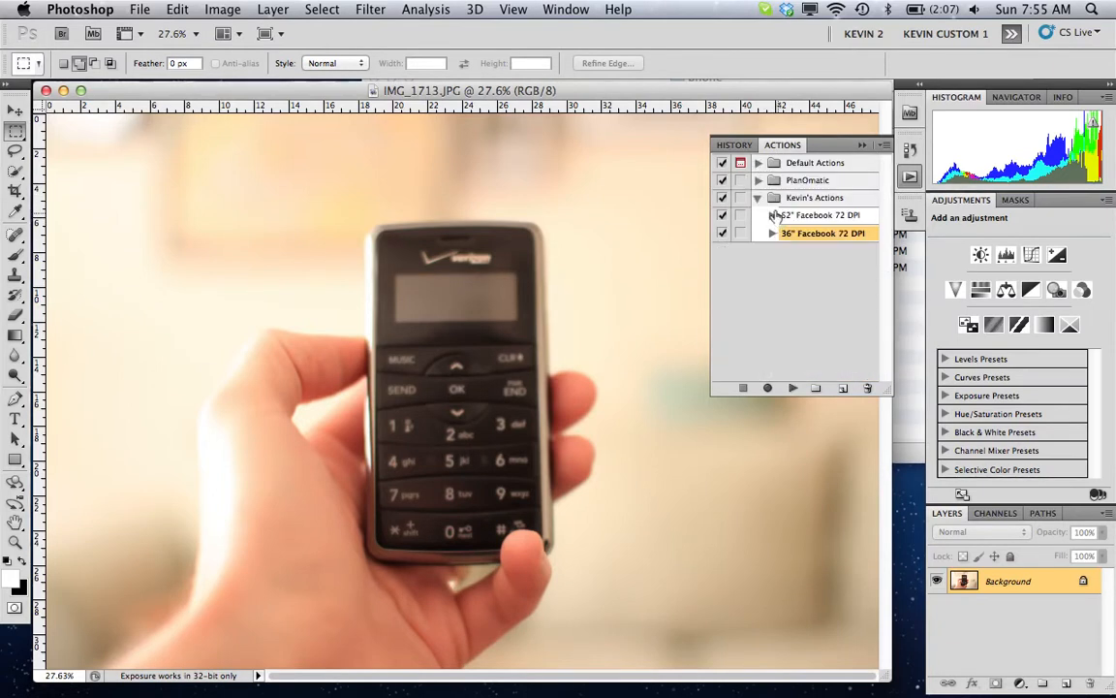
# - Create an action named "300 DPI to 72 DPI" in the custom set below PlanOmatic and start recording it
pyautogui.click(810, 284)
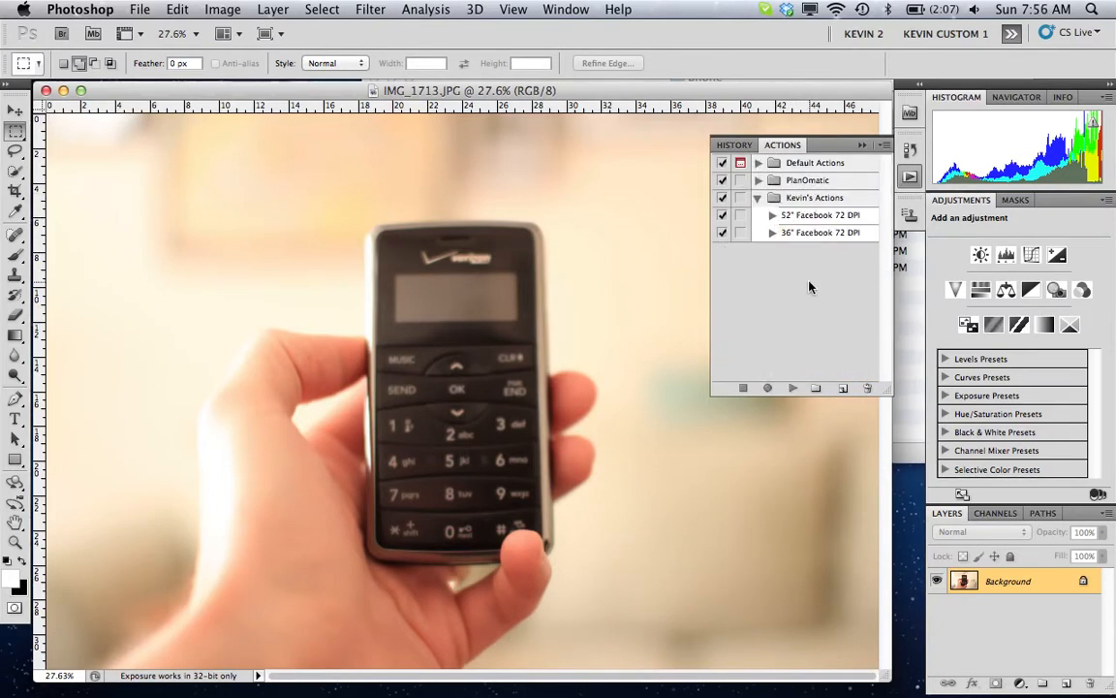
pyautogui.click(805, 198)
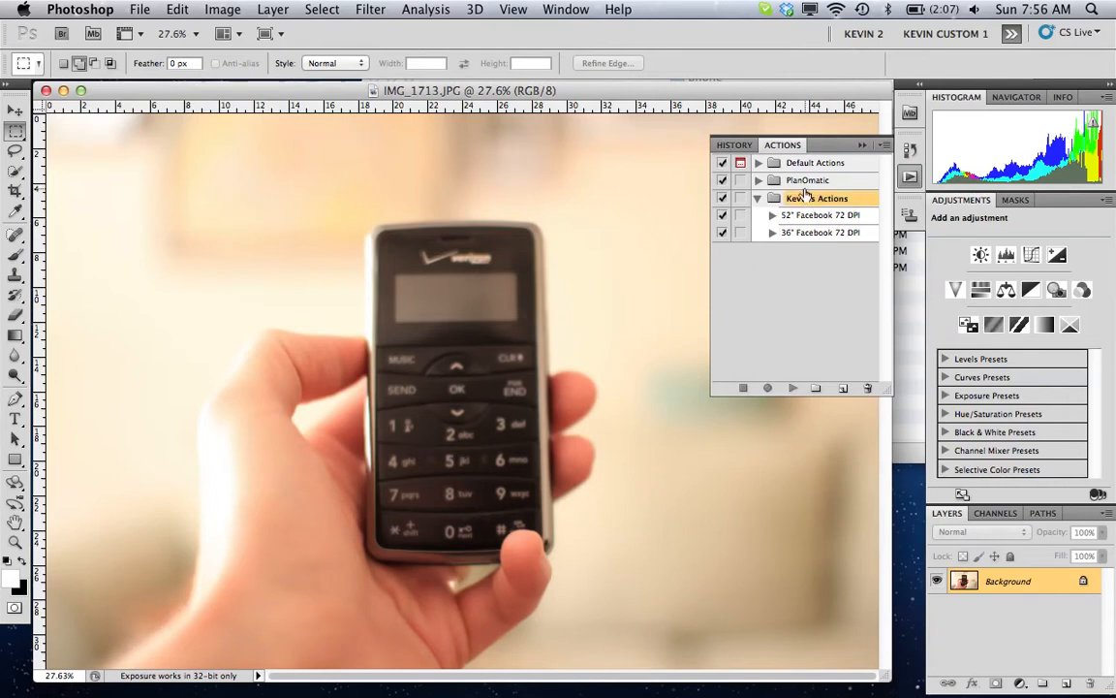
pyautogui.click(839, 388)
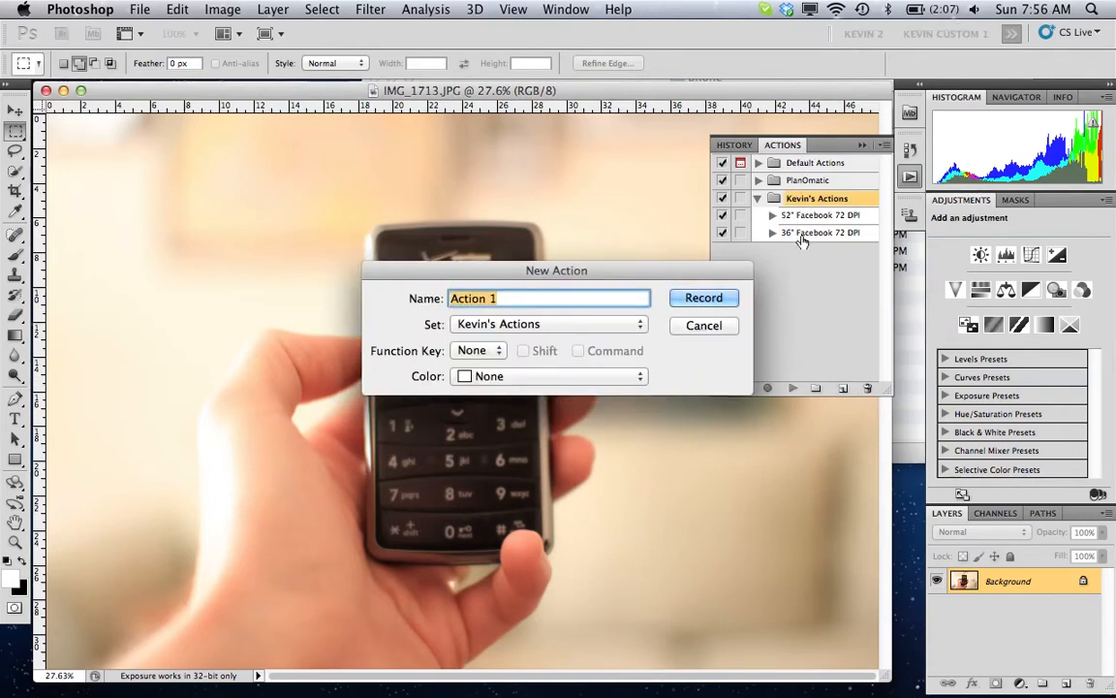
pyautogui.write('300 DPI to ')
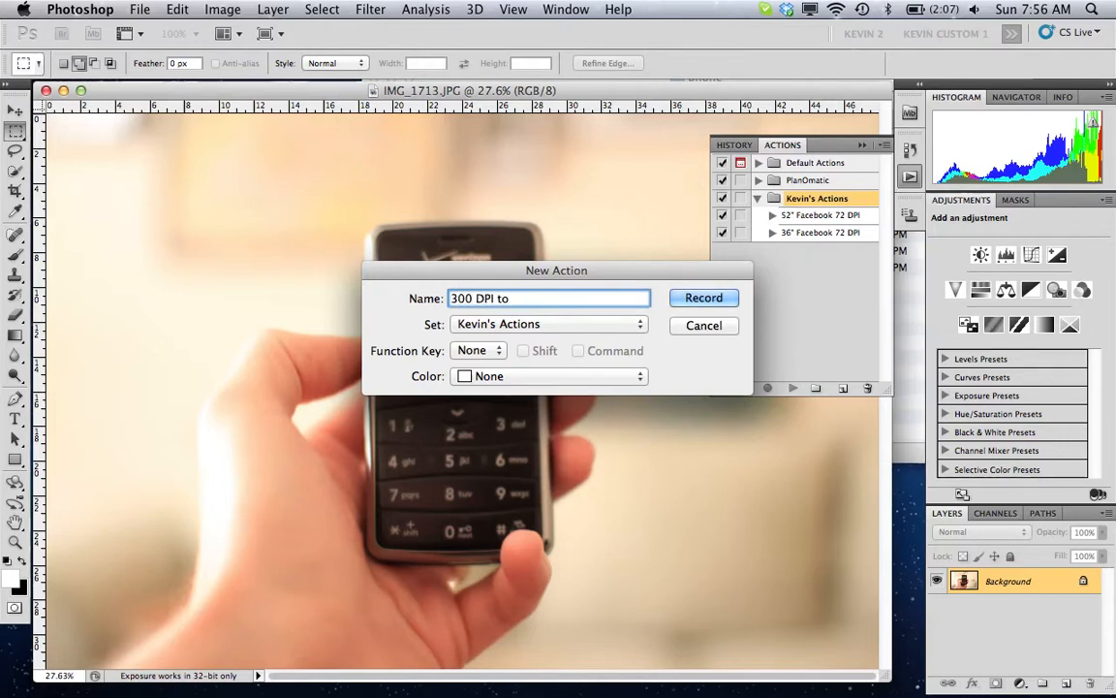
pyautogui.write('72')
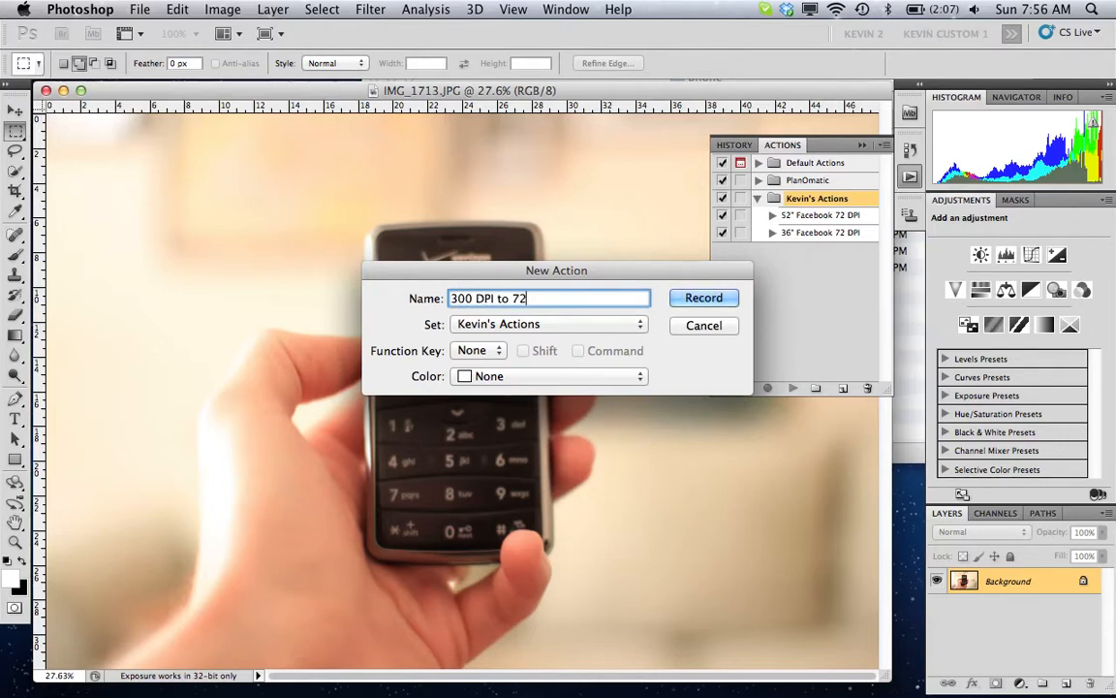
pyautogui.write(' DPI')
pyautogui.click(723, 309)
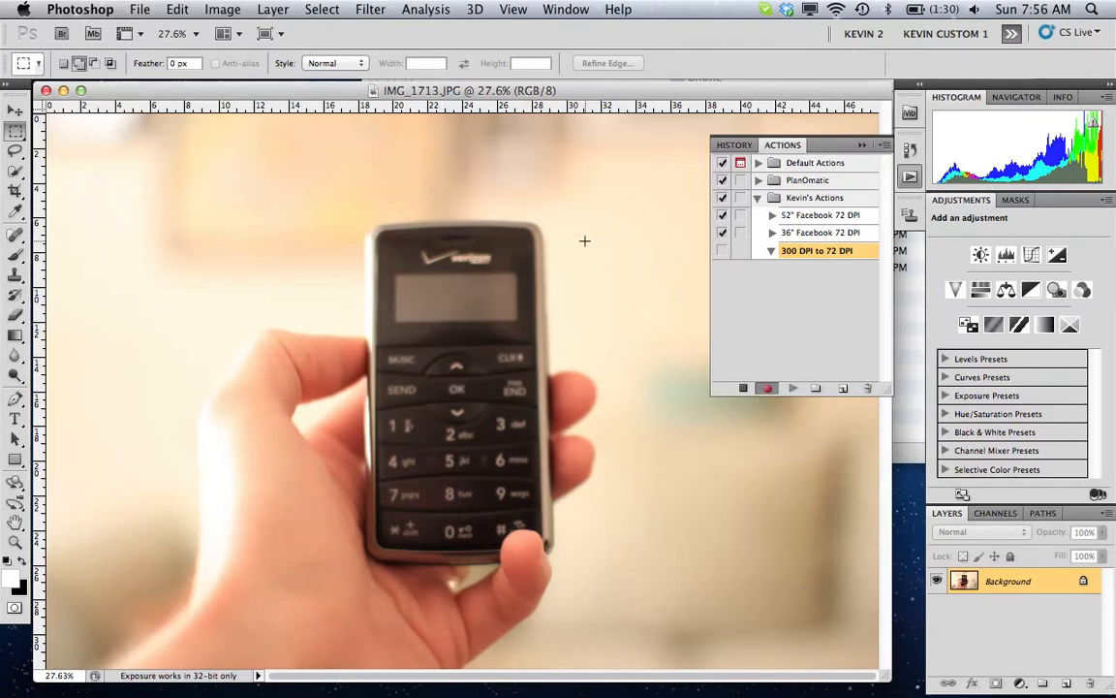
# - Resize the photo to a document width of 12 inches at a resolution of 300 pixels/inch, with proportions constrained
pyautogui.click(771, 389)
pyautogui.click(231, 8)
pyautogui.moveTo(281, 64)
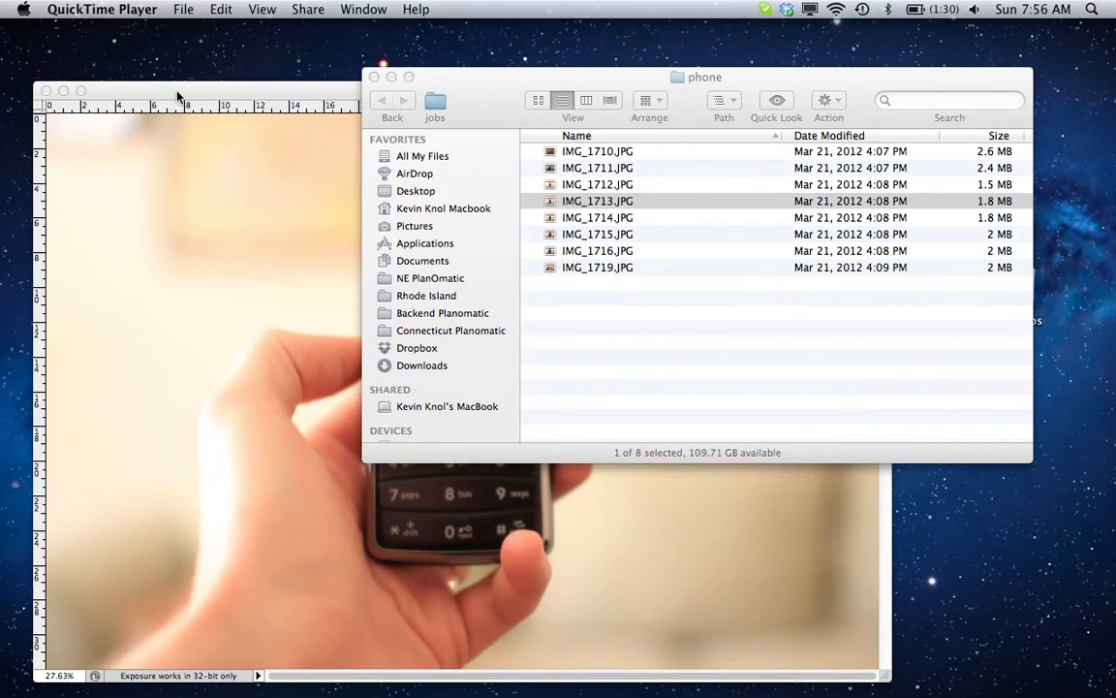
pyautogui.click(159, 87)
pyautogui.click(222, 9)
pyautogui.click(252, 163)
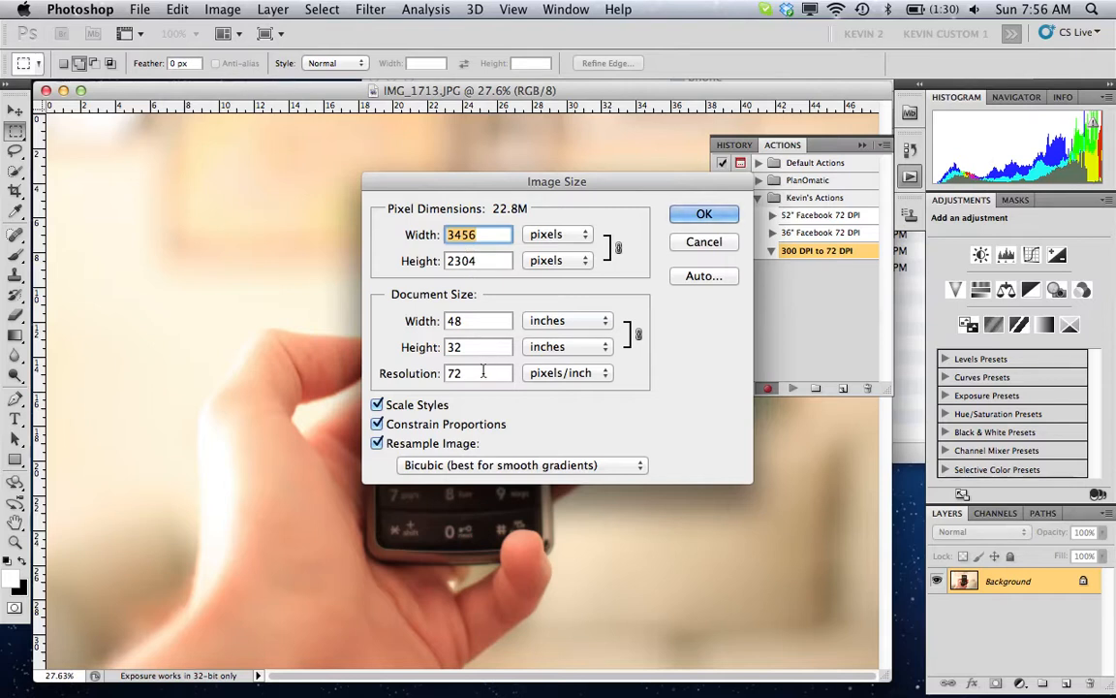
pyautogui.doubleClick(455, 321)
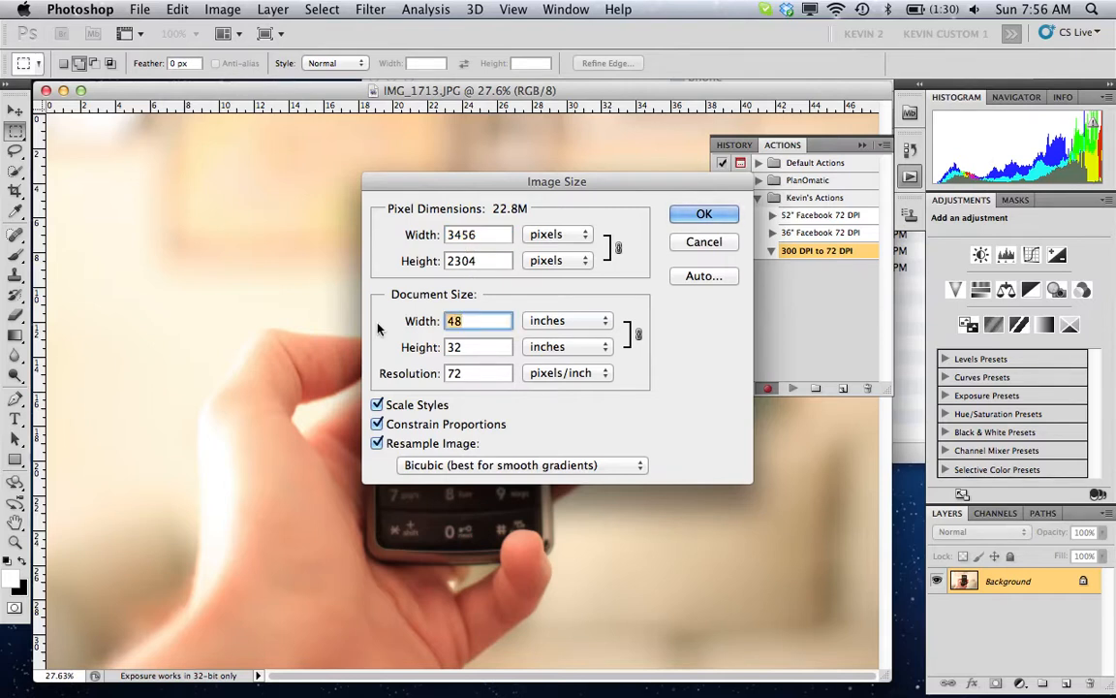
pyautogui.write('12')
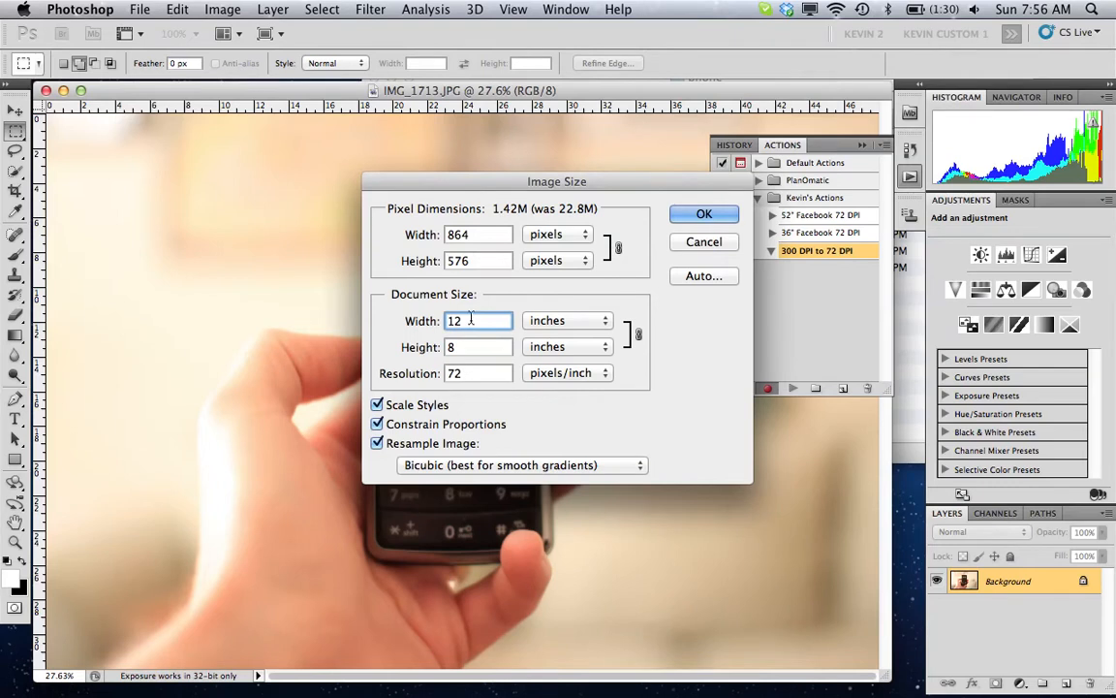
pyautogui.doubleClick(468, 374)
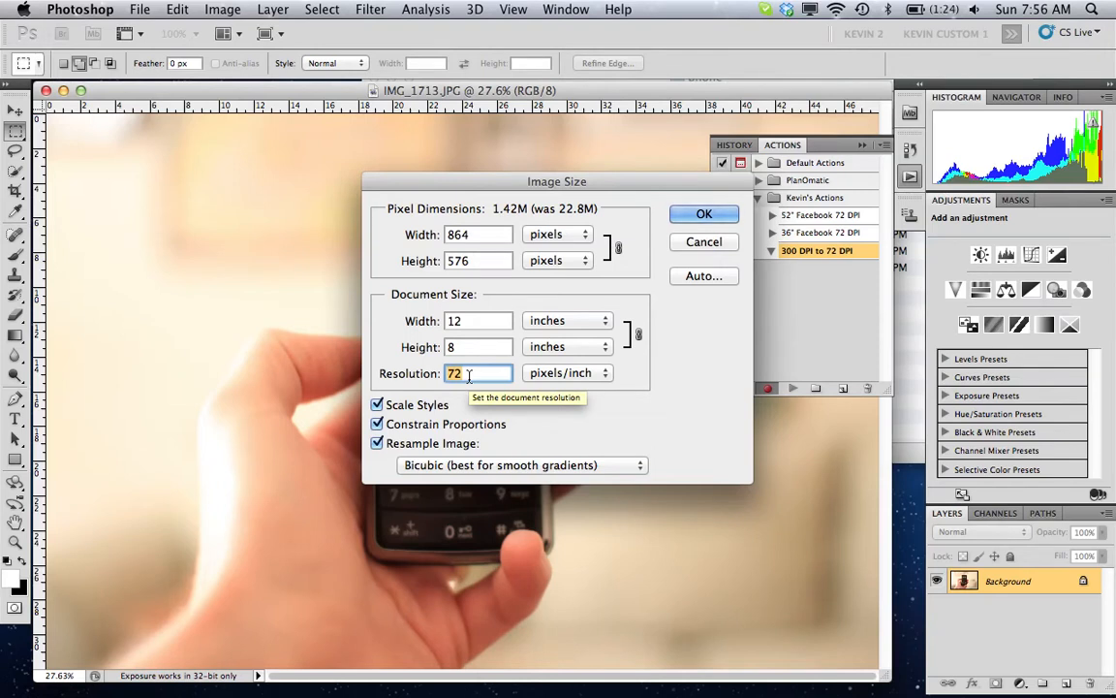
pyautogui.write('300')
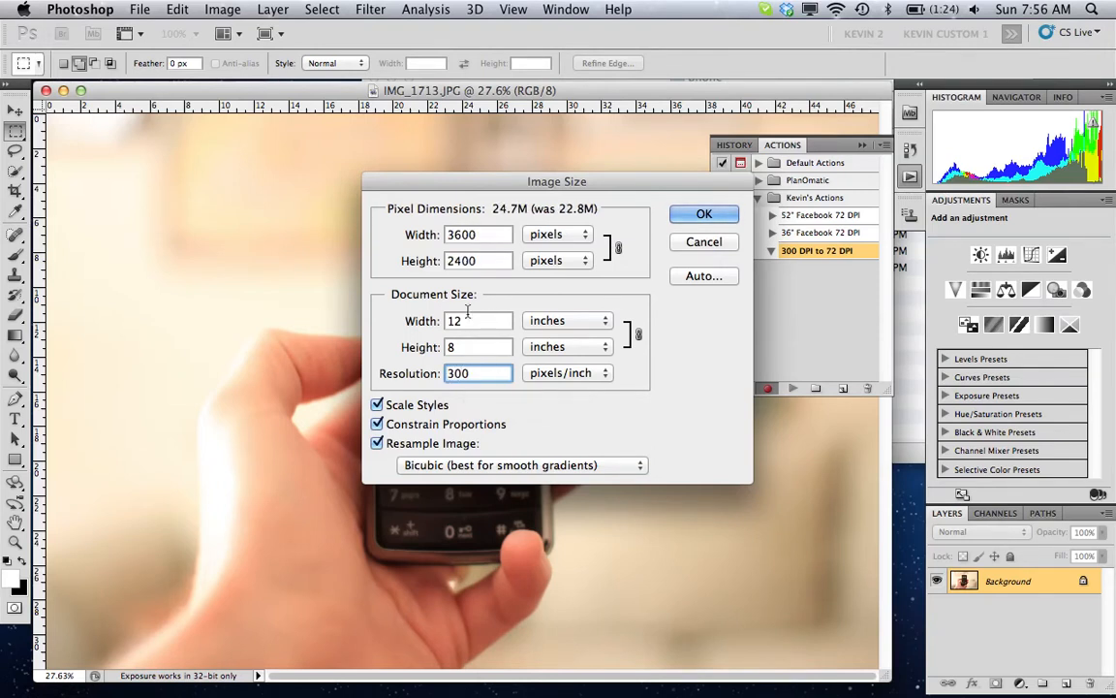
pyautogui.click(705, 213)
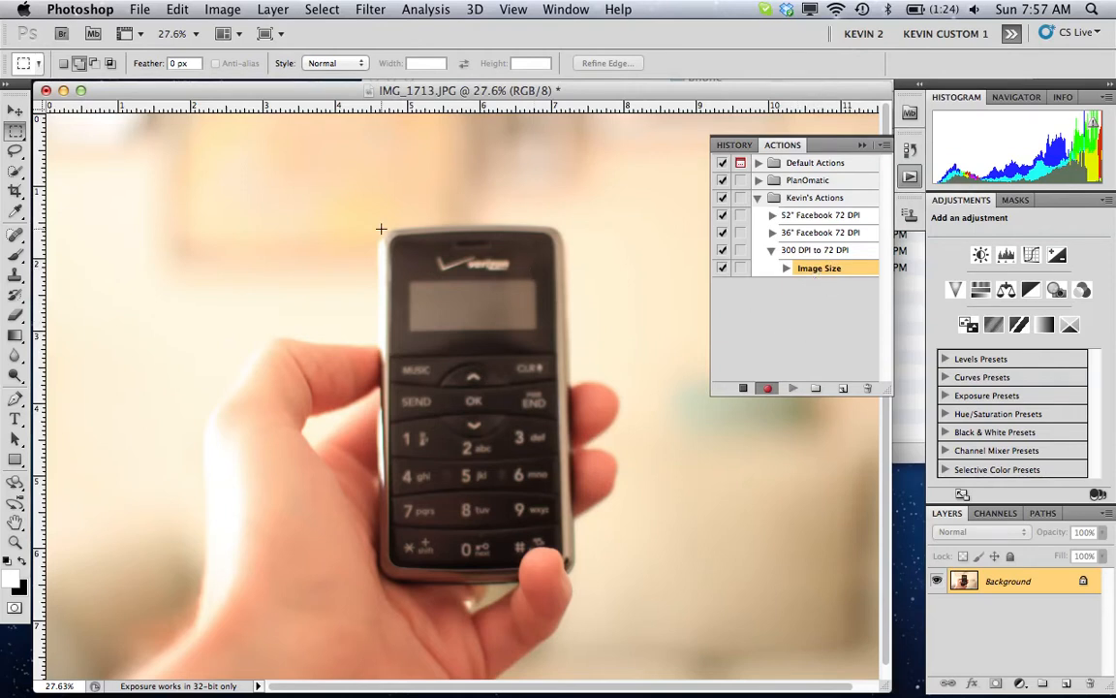
# - Save the photo as the JPEG IMG_1713.jpg in the Batch Photos folder on the Desktop, at maximum quality 12
pyautogui.click(140, 10)
pyautogui.click(189, 280)
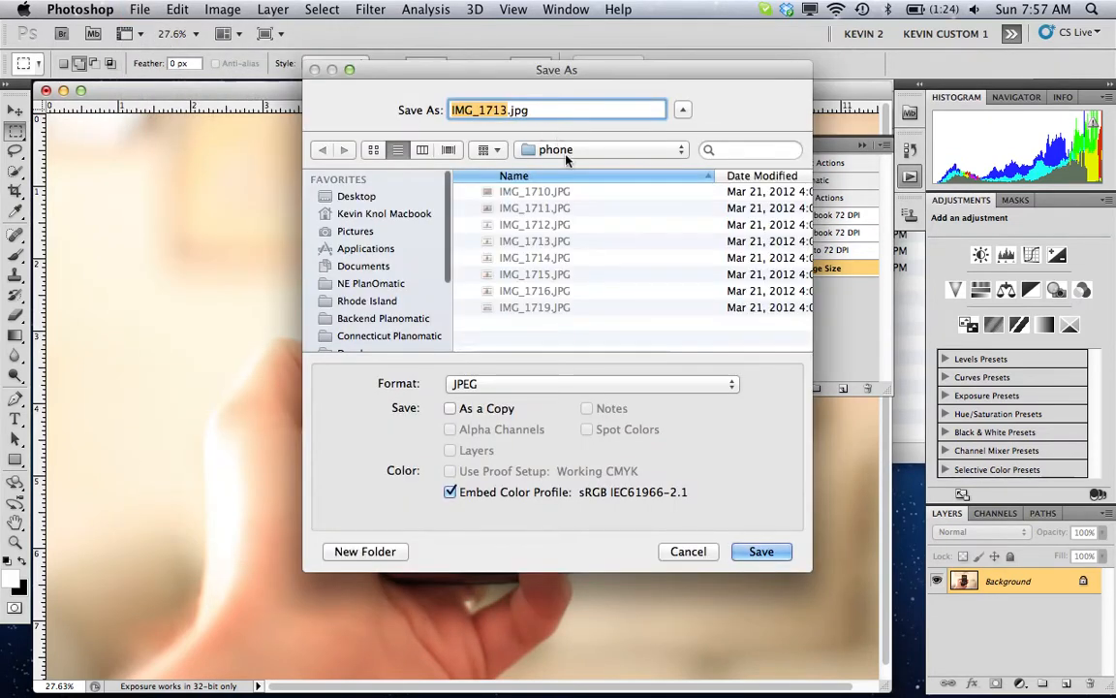
pyautogui.click(354, 196)
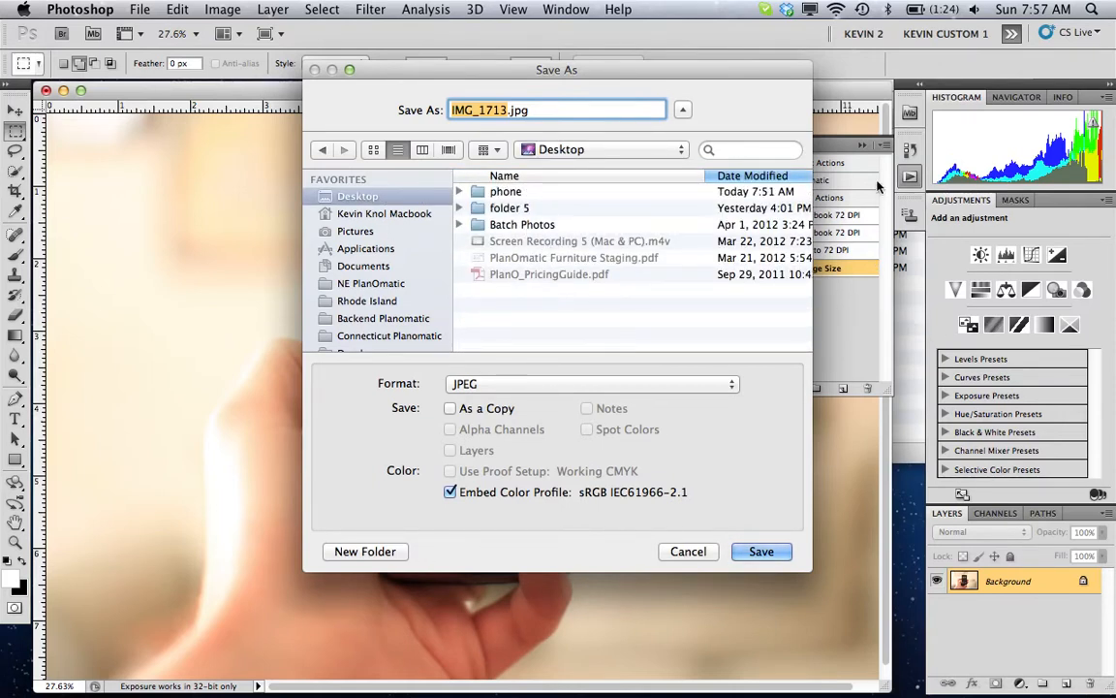
pyautogui.doubleClick(483, 230)
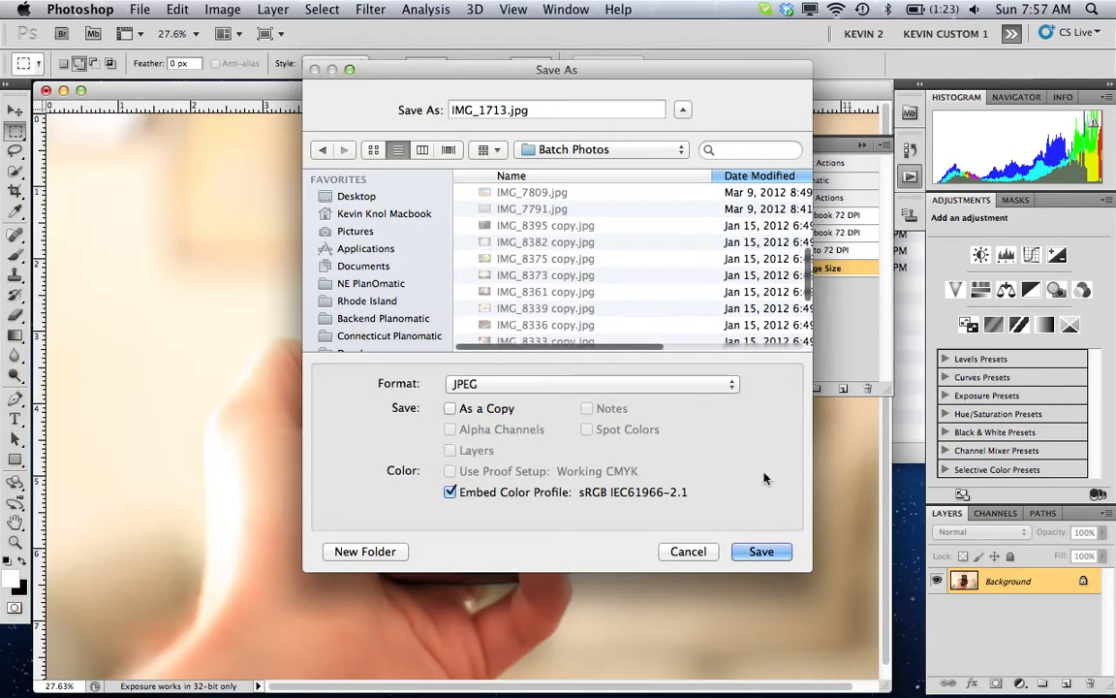
pyautogui.click(761, 552)
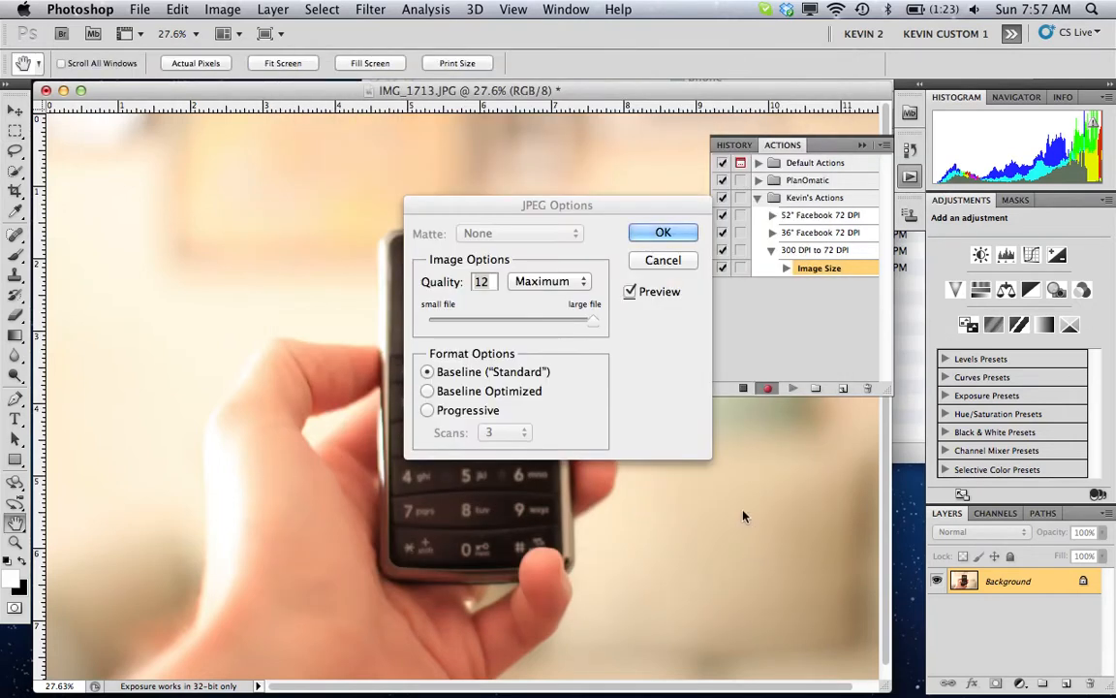
pyautogui.click(663, 232)
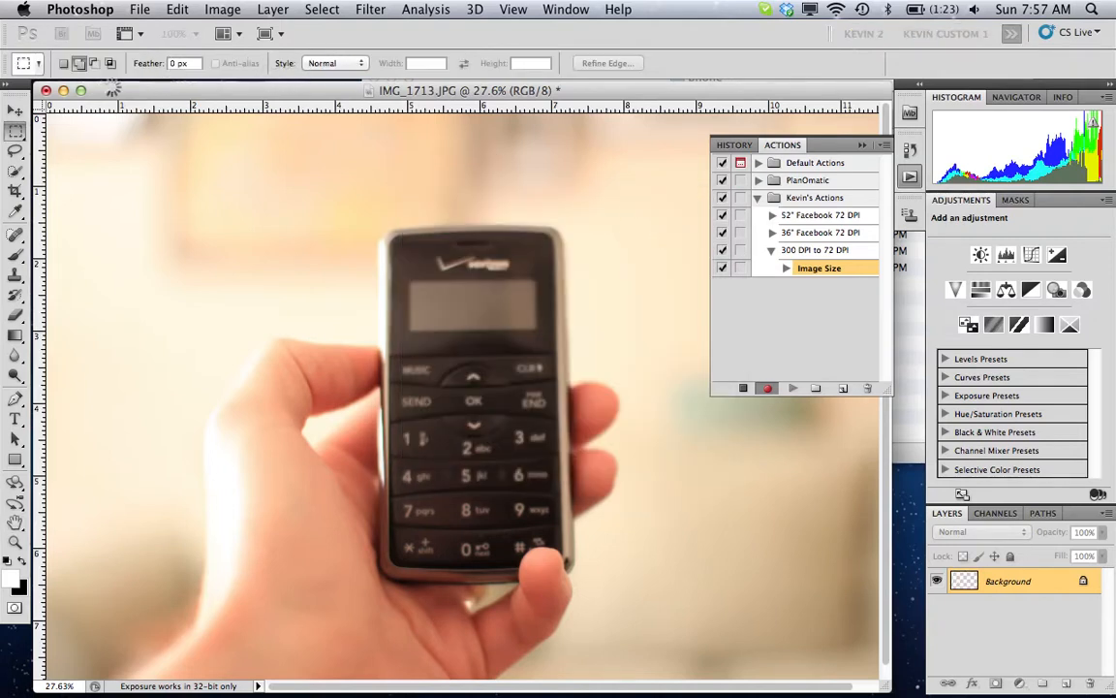
# - Close the photo, stop recording the action and collapse its recorded steps
pyautogui.click(45, 90)
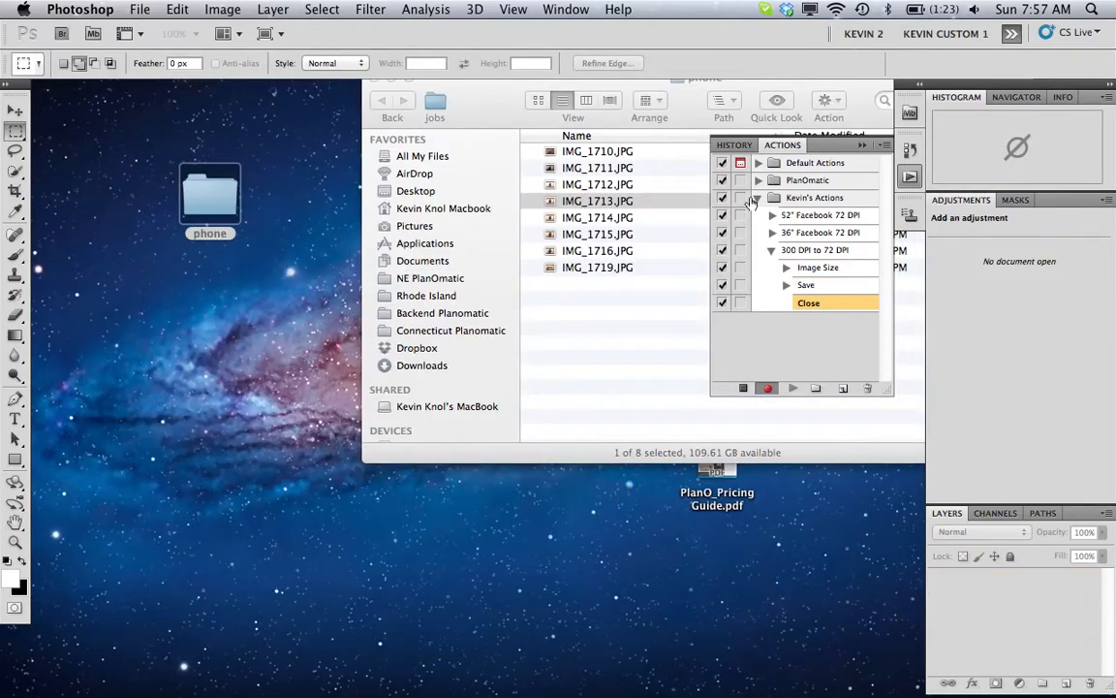
pyautogui.click(743, 389)
pyautogui.click(771, 251)
# - Switch to Finder, open the Batch Photos folder on the desktop and move IMG_1713.jpg to the Trash
pyautogui.moveTo(1105, 690)
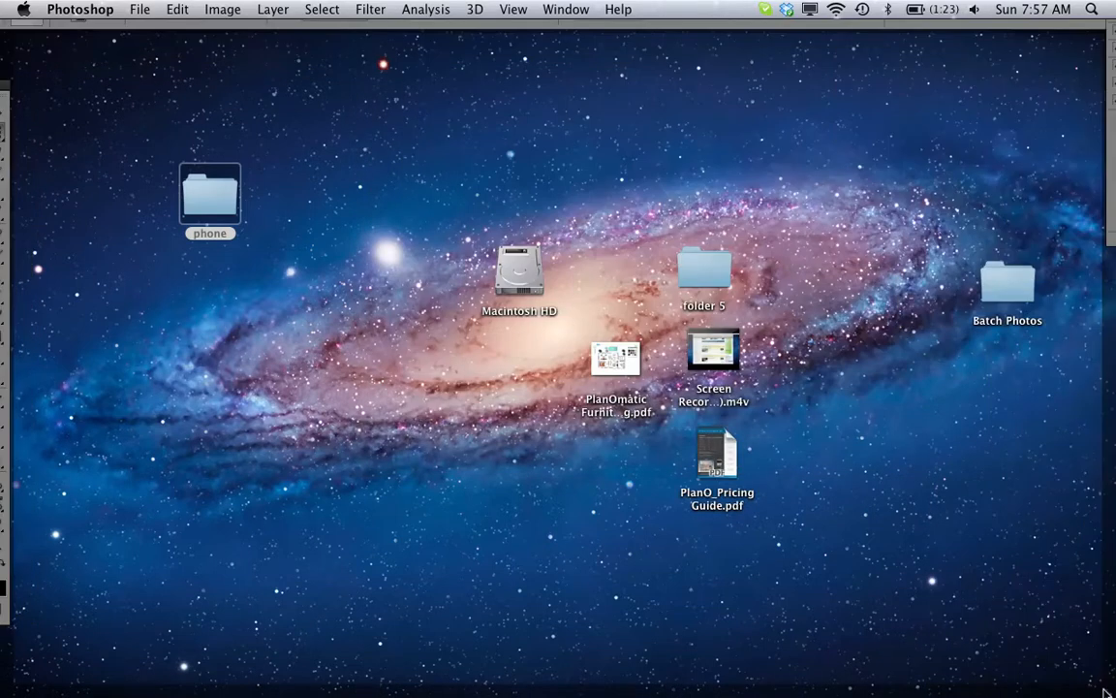
pyautogui.doubleClick(1008, 283)
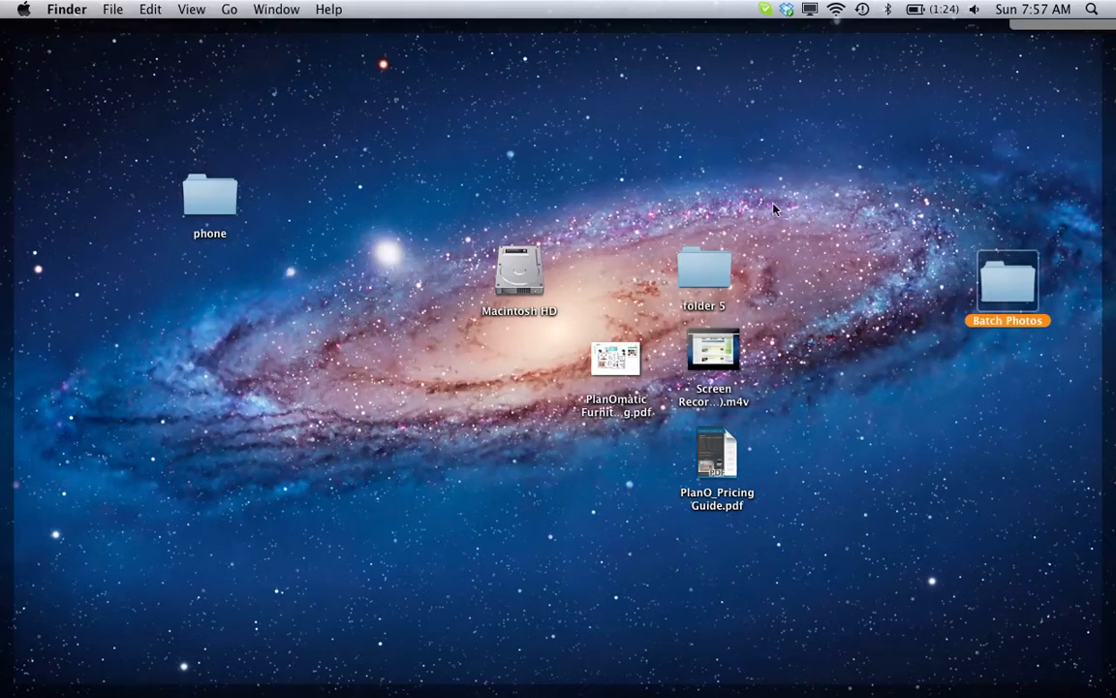
pyautogui.scroll(5, 814, 218)
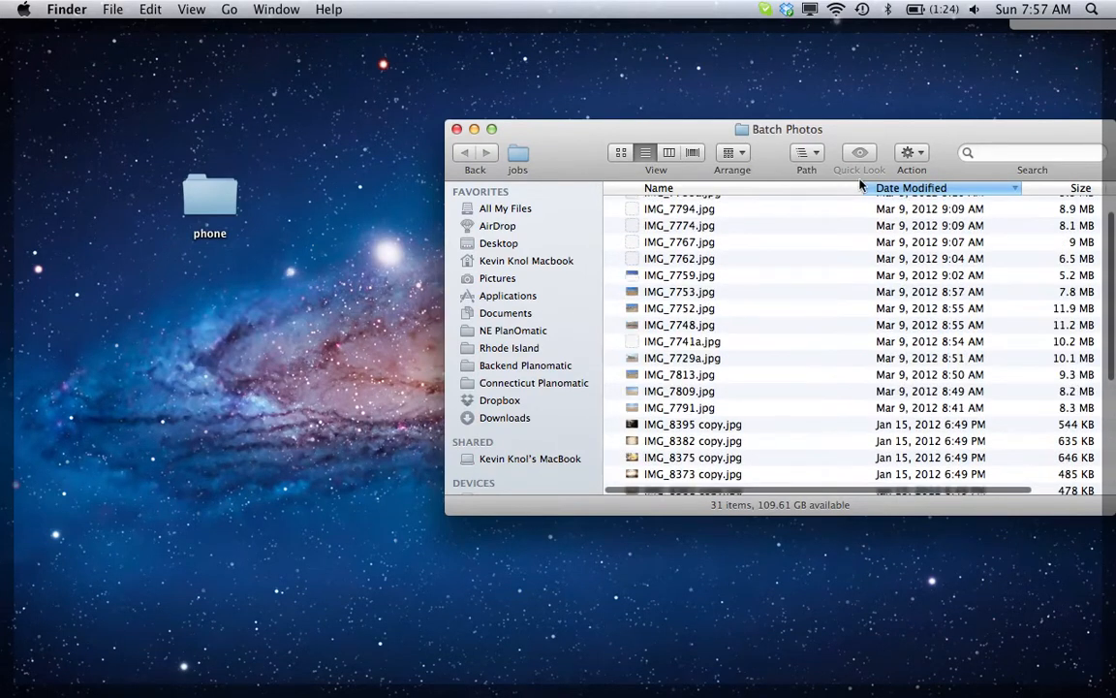
pyautogui.scroll(2, 862, 226)
pyautogui.click(710, 203)
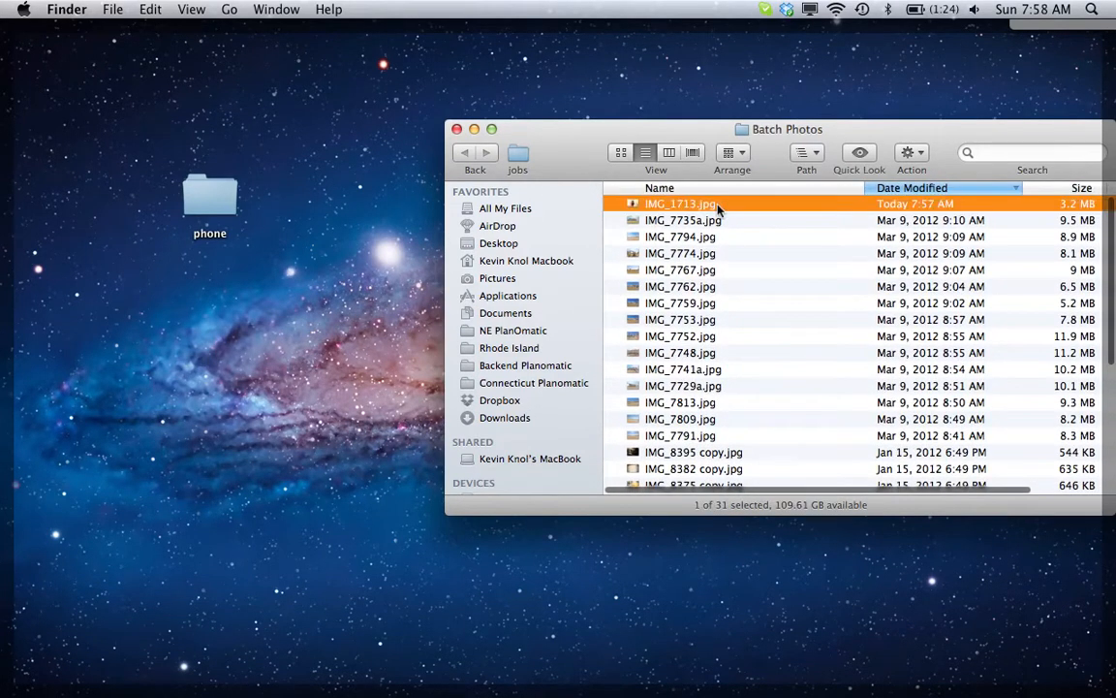
pyautogui.press('super+BackSpace')
# - Switch back to Photoshop and set up a Batch run that plays the "300 DPI to 72 DPI" action from the custom set
pyautogui.press('super+Tab')
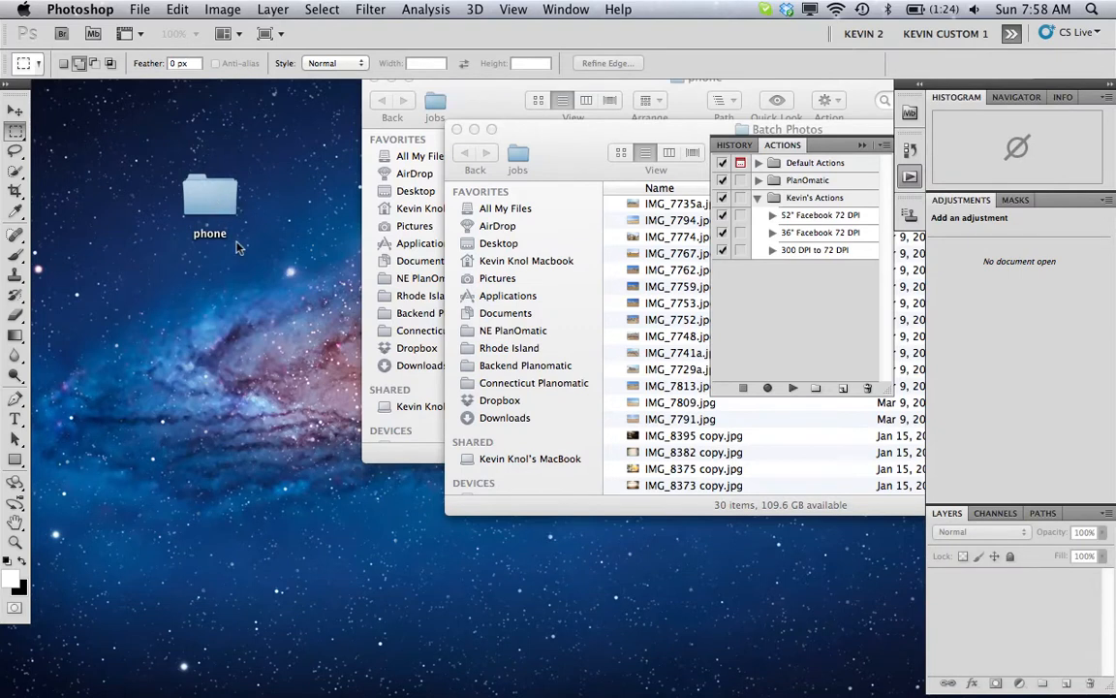
pyautogui.click(84, 7)
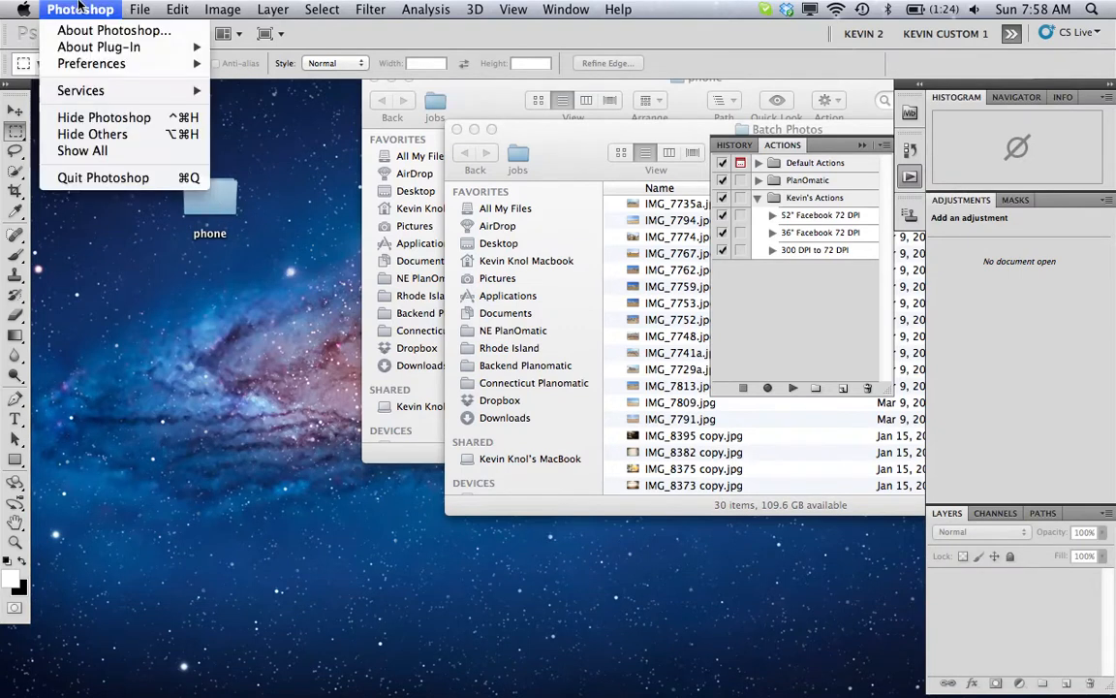
pyautogui.moveTo(136, 8)
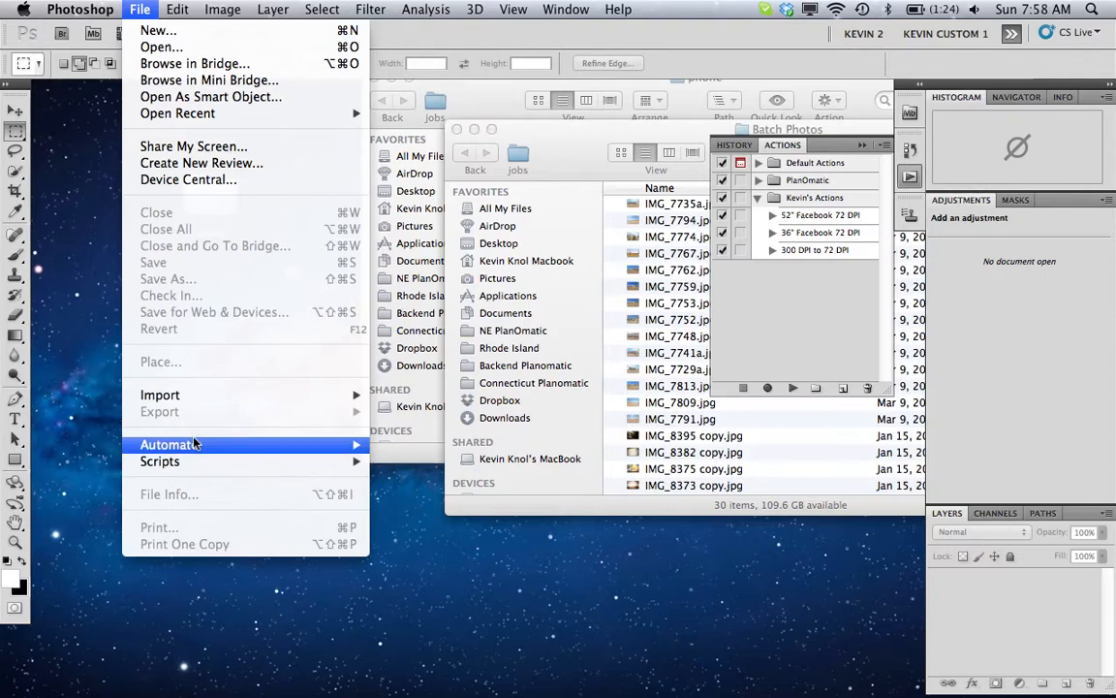
pyautogui.moveTo(194, 444)
pyautogui.click(410, 445)
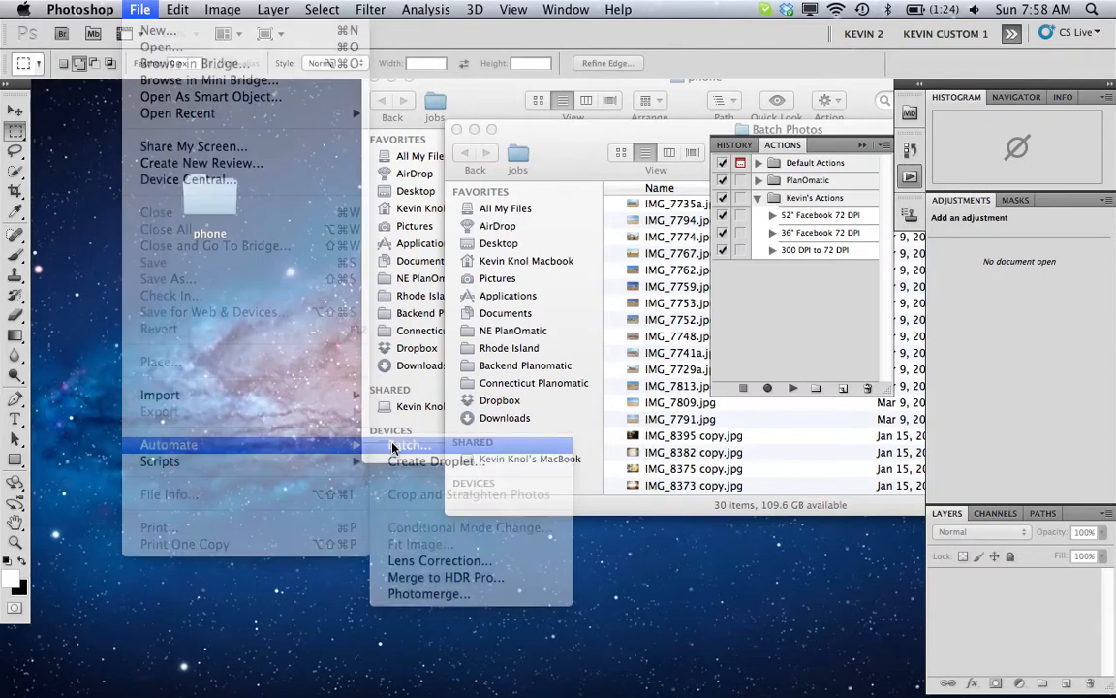
pyautogui.click(349, 98)
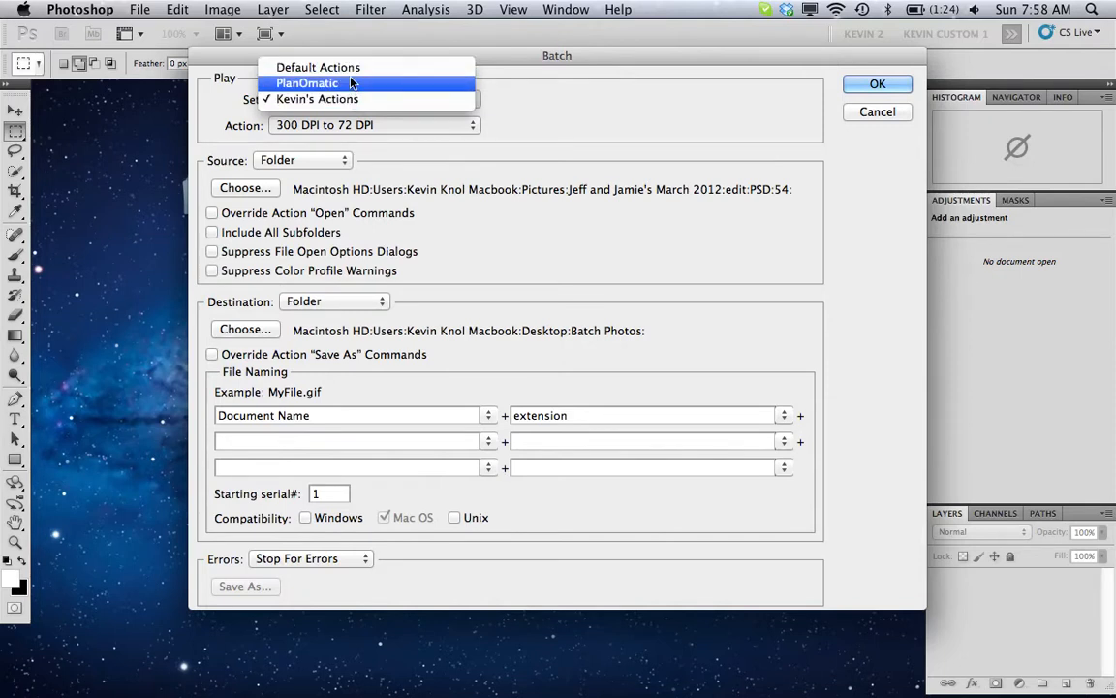
pyautogui.click(347, 98)
pyautogui.click(330, 125)
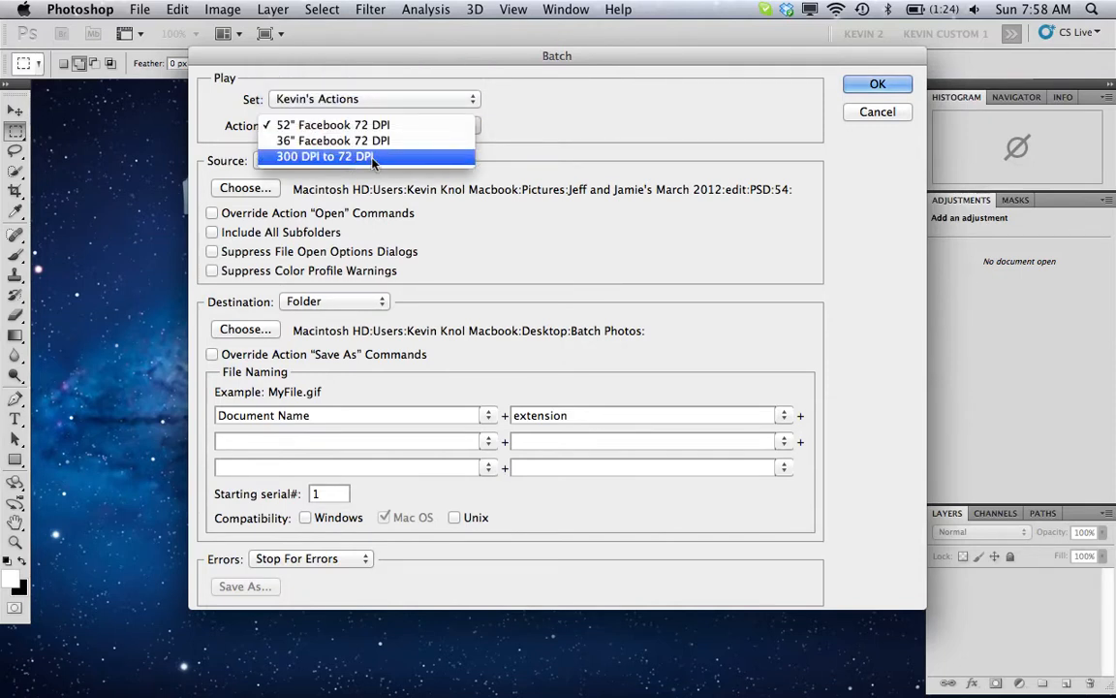
pyautogui.click(372, 158)
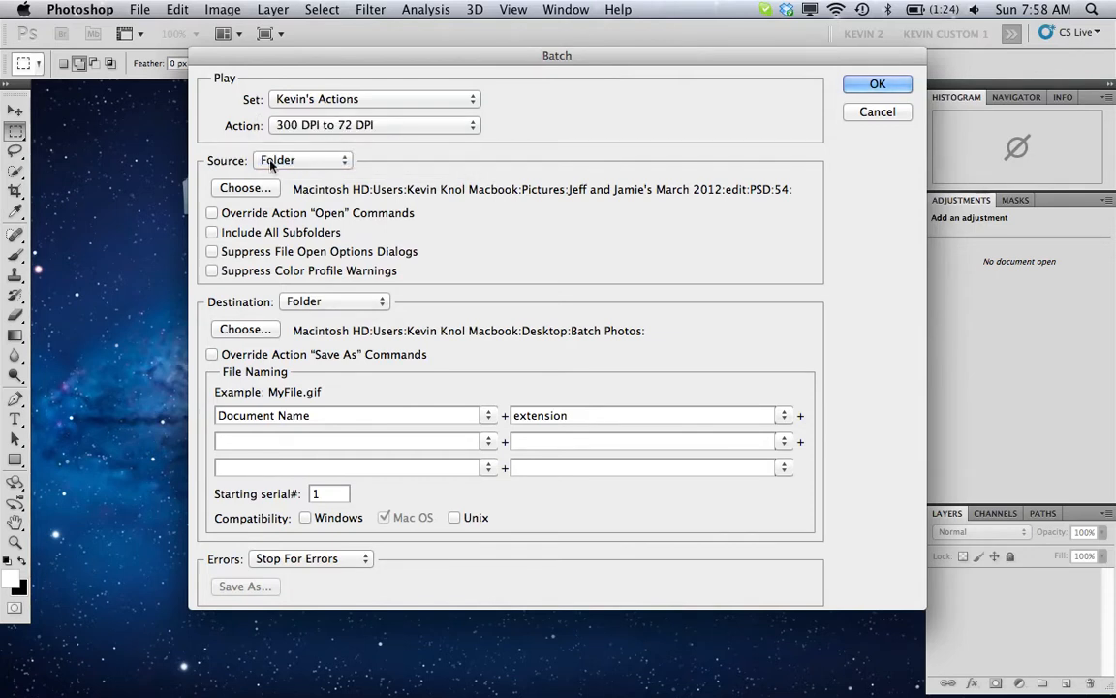
# - Set the batch source to the phone folder on the Desktop
pyautogui.click(258, 189)
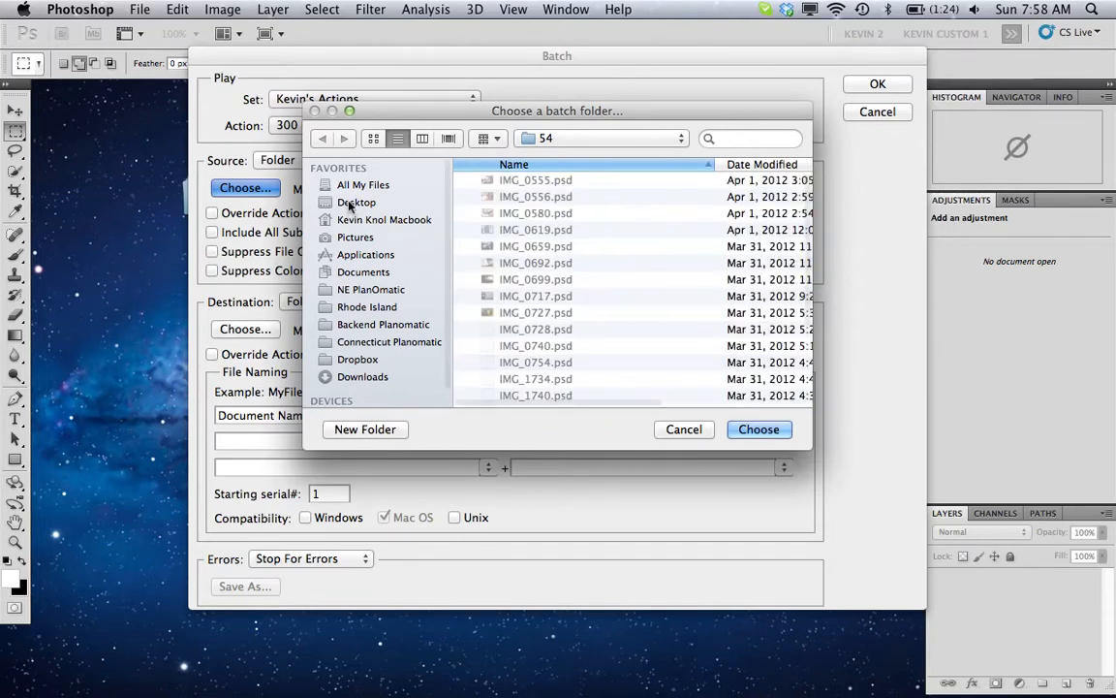
pyautogui.click(350, 204)
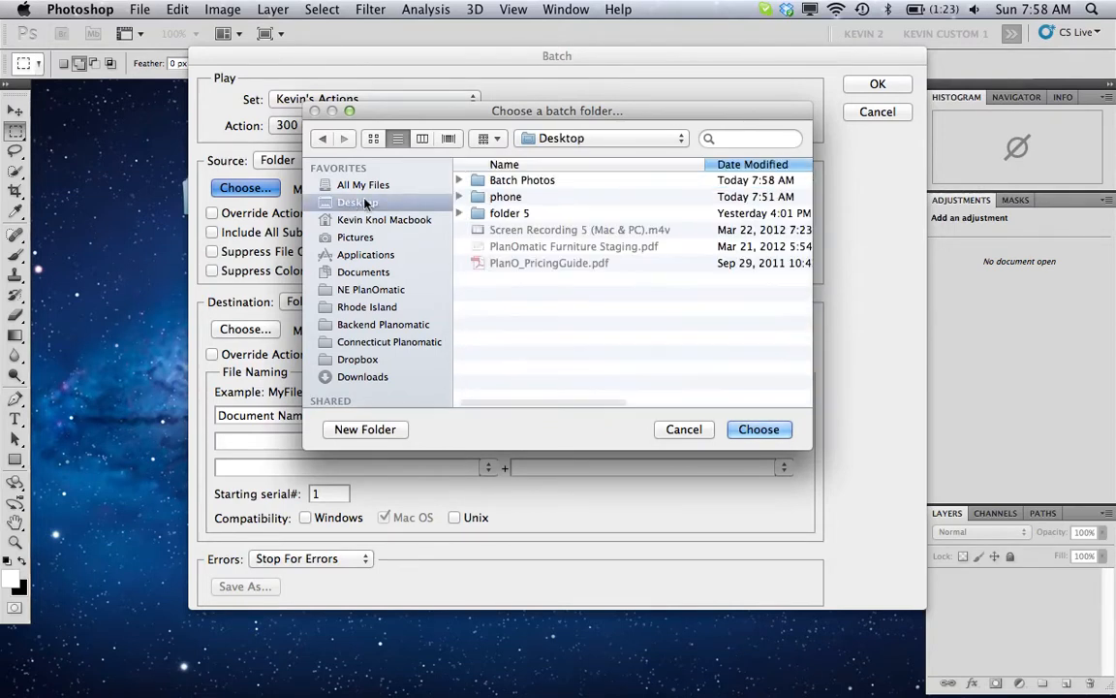
pyautogui.doubleClick(465, 197)
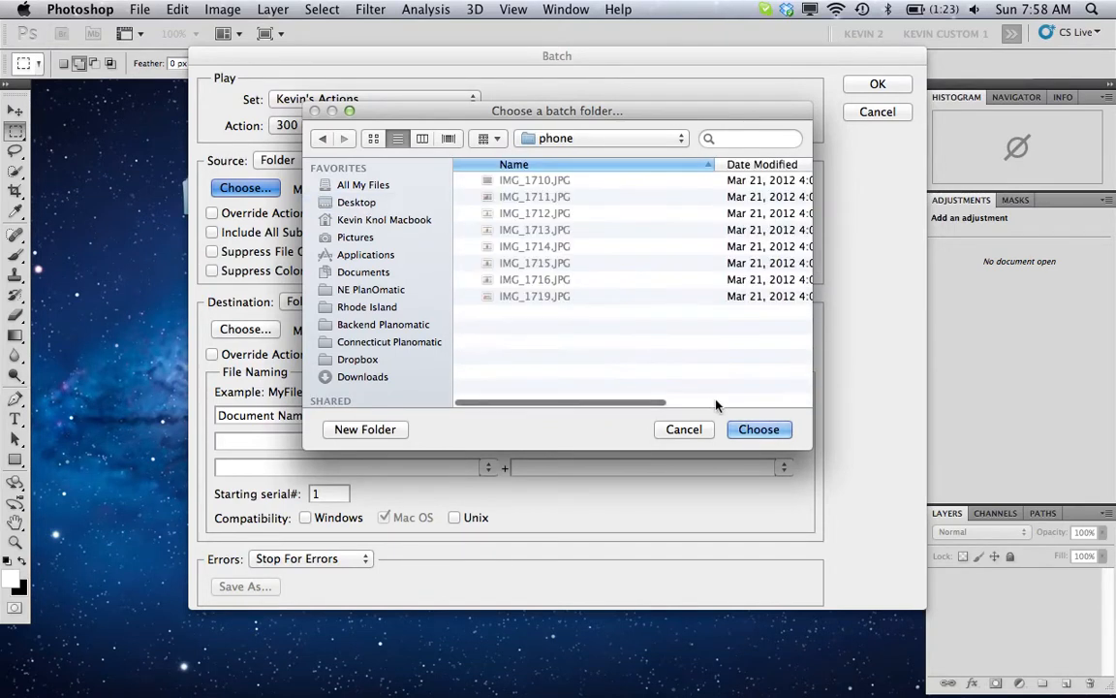
pyautogui.click(759, 429)
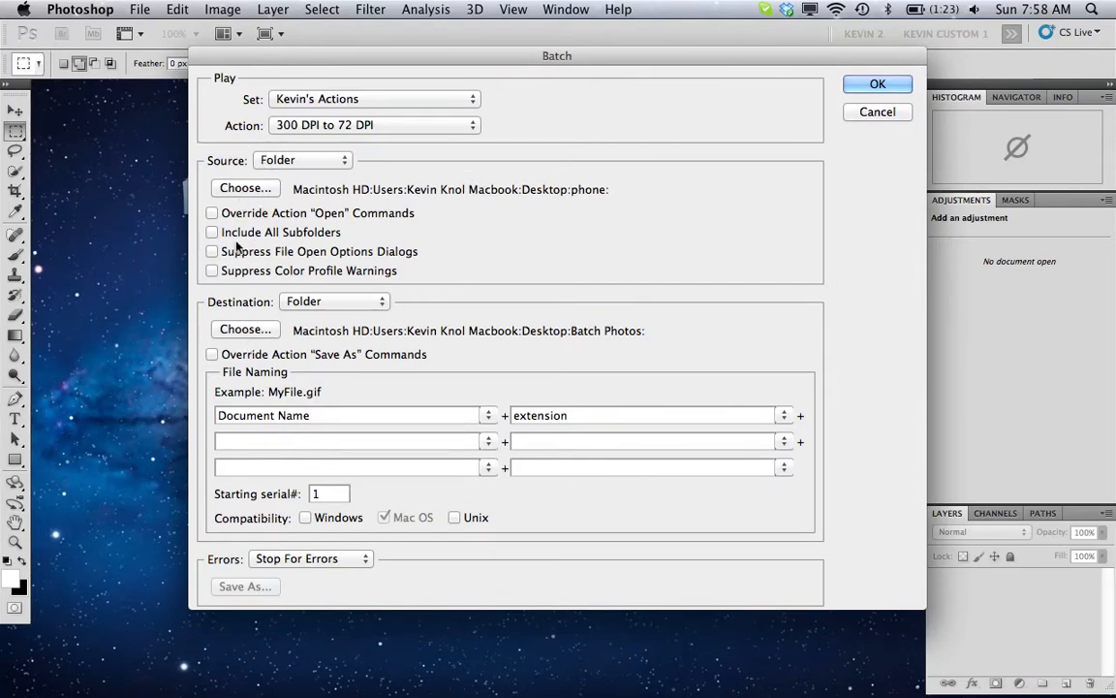
# - Check the contents of the Batch Photos destination folder, keep it as the destination and run the batch
pyautogui.click(247, 330)
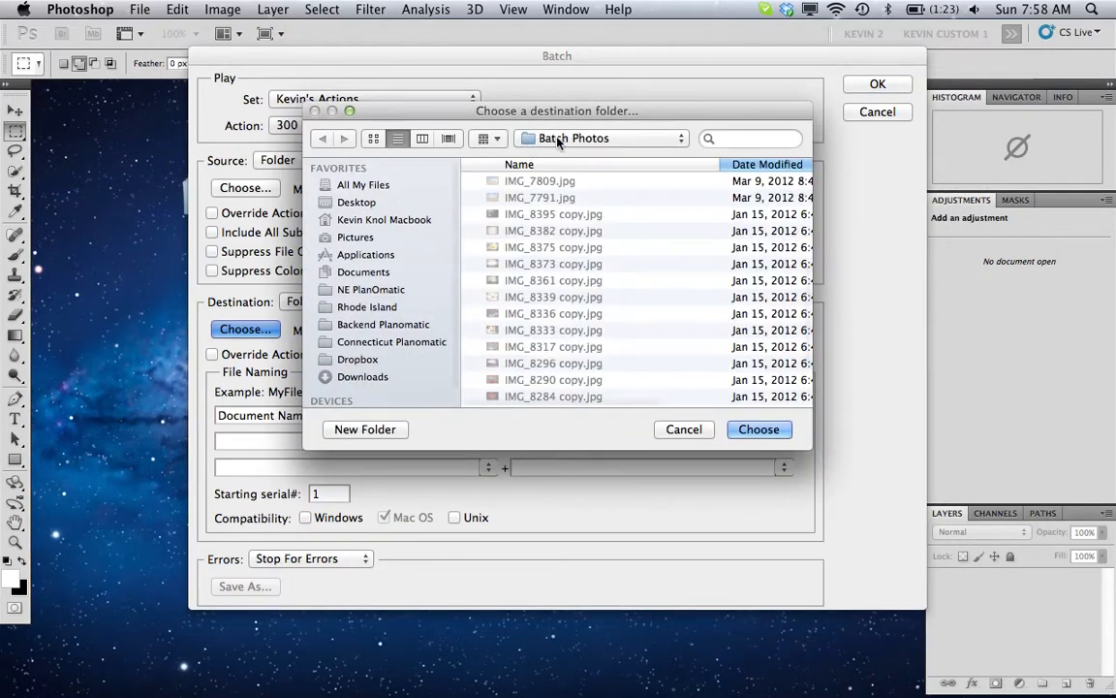
pyautogui.scroll(5, 677, 220)
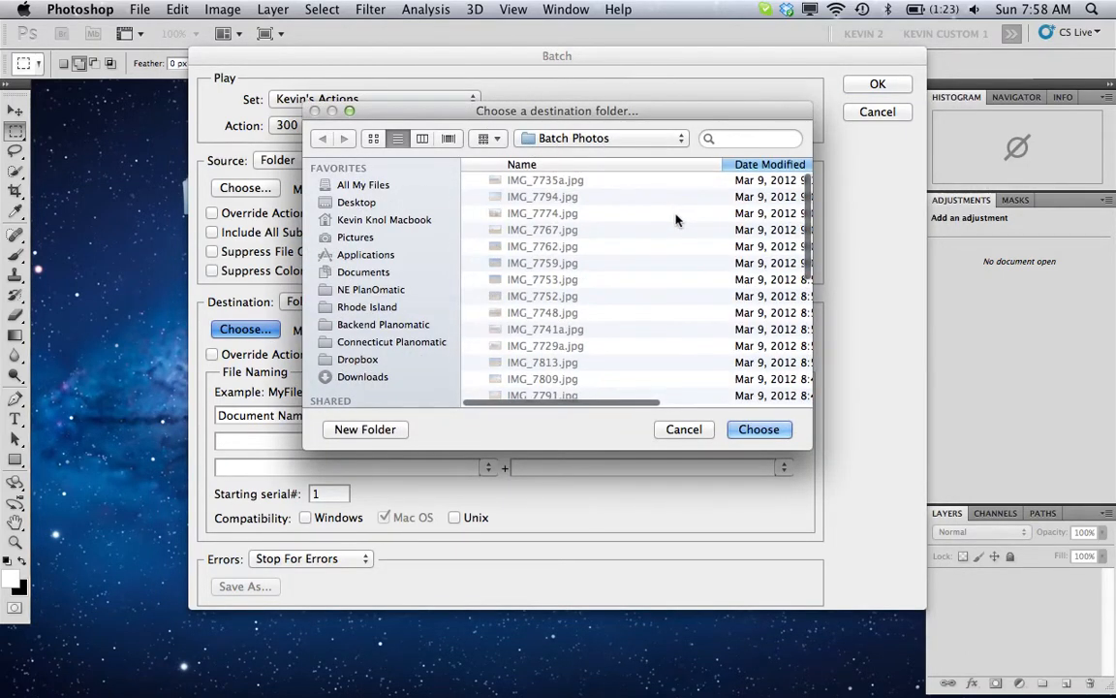
pyautogui.click(705, 431)
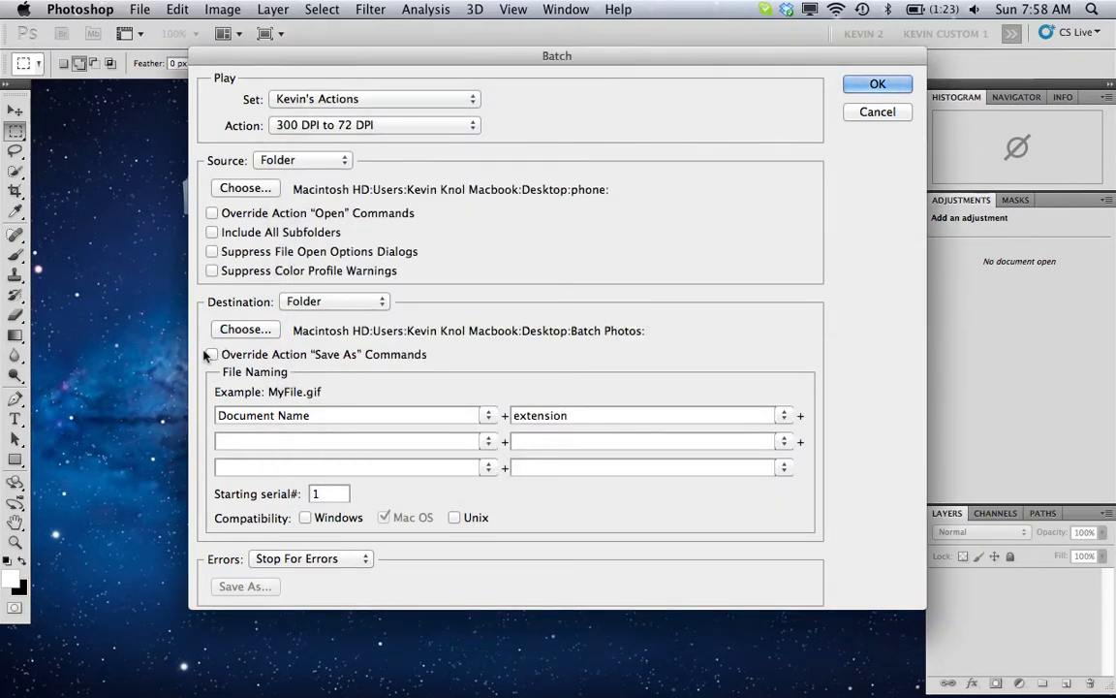
pyautogui.click(877, 86)
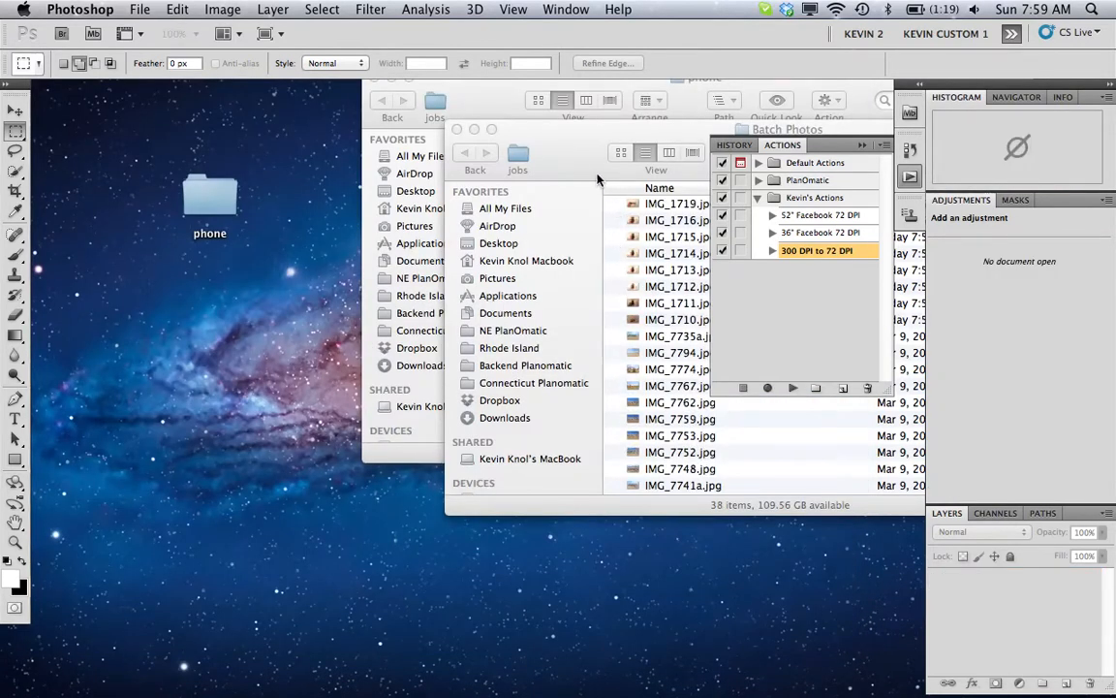
# - Switch to Finder, move the Batch Photos window clear of the phone folder's file sizes and preview IMG_1719.jpg with Quick Look
pyautogui.click(519, 143)
pyautogui.click(706, 205)
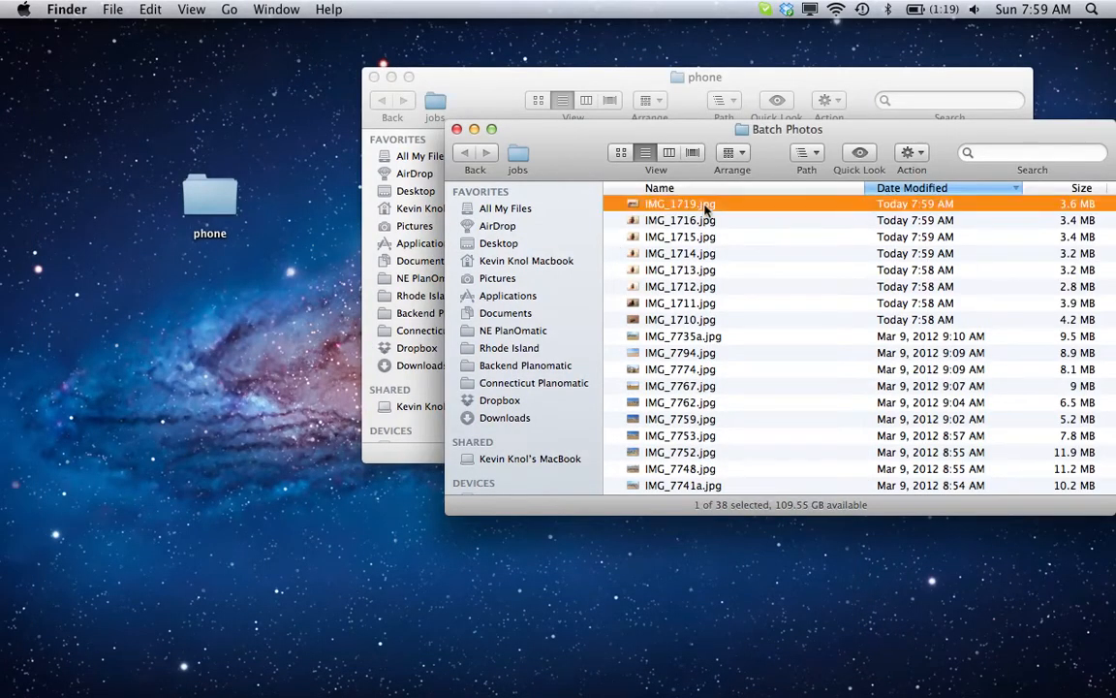
pyautogui.moveTo(582, 155); pyautogui.dragTo(380, 160)
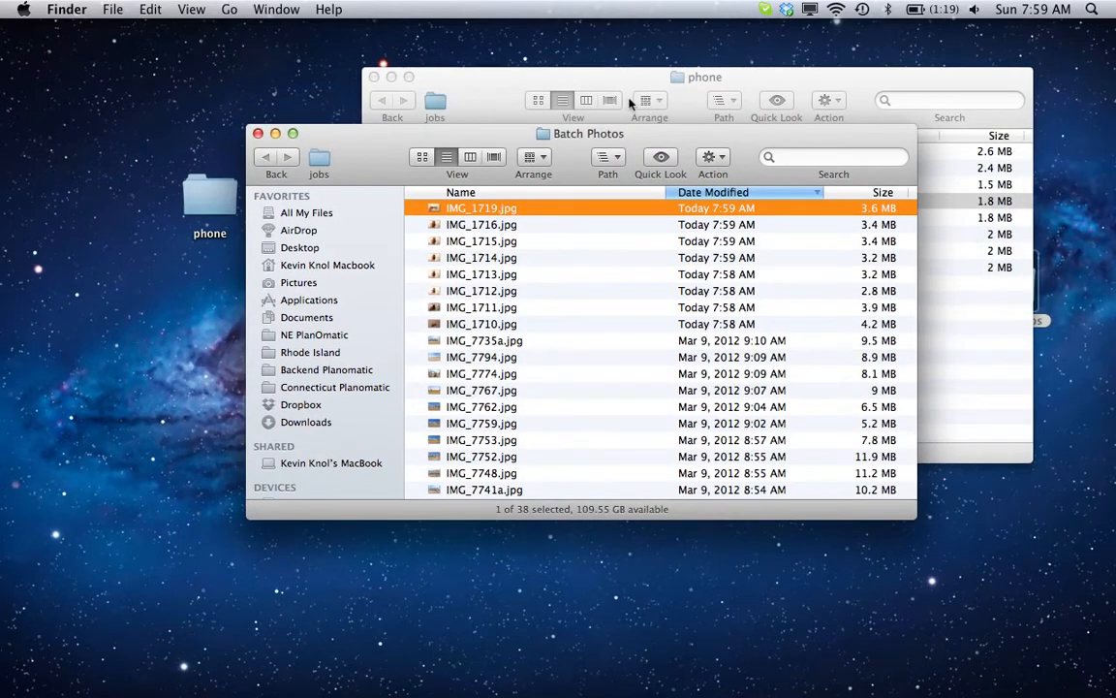
pyautogui.press('space')
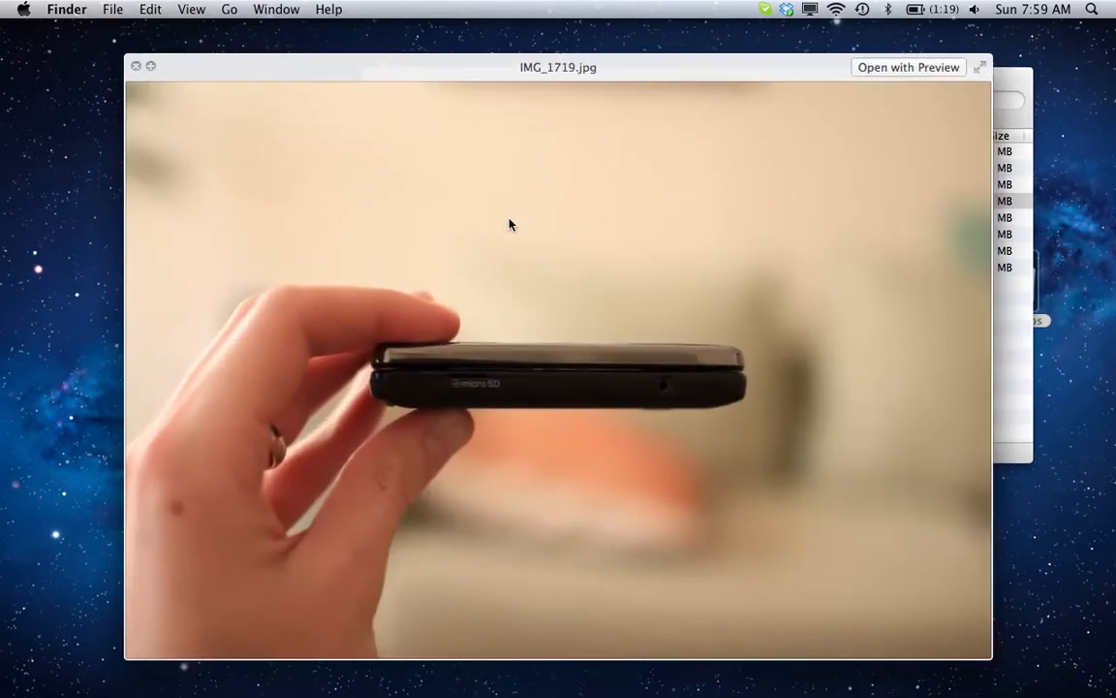
pyautogui.press('space')
# - Open IMG_1716.jpg from Batch Photos in Photoshop, check its image size and resolution, and close the photo
pyautogui.moveTo(455, 207); pyautogui.dragTo(182, 676)
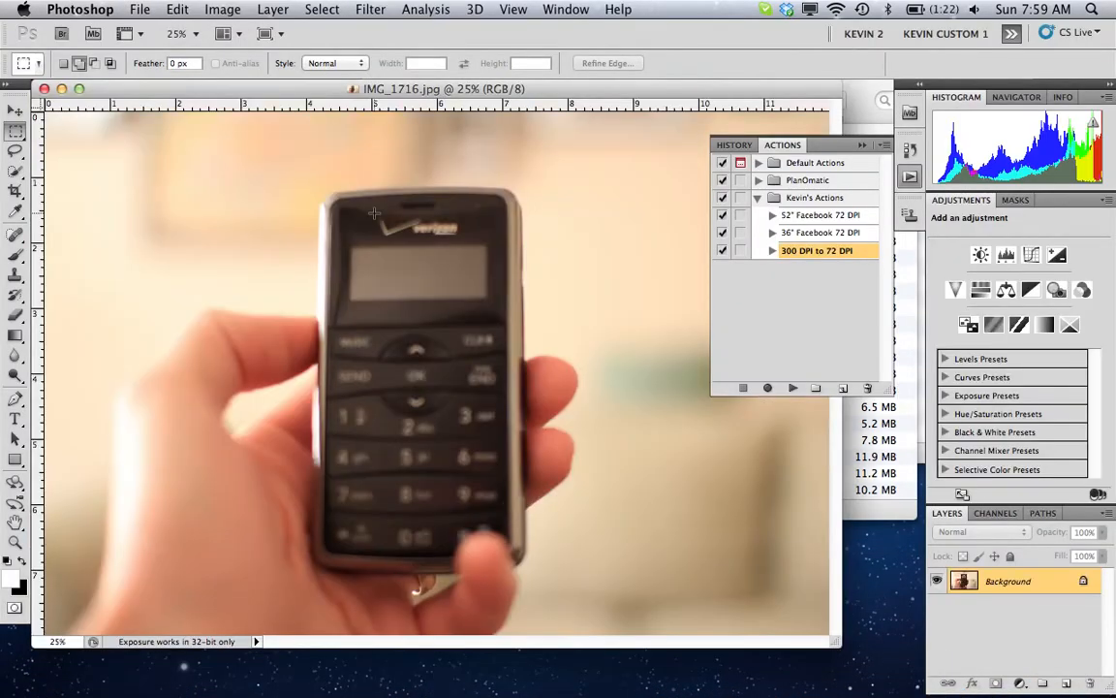
pyautogui.press('z')
pyautogui.press('super+0')
pyautogui.press('super+alt+i')
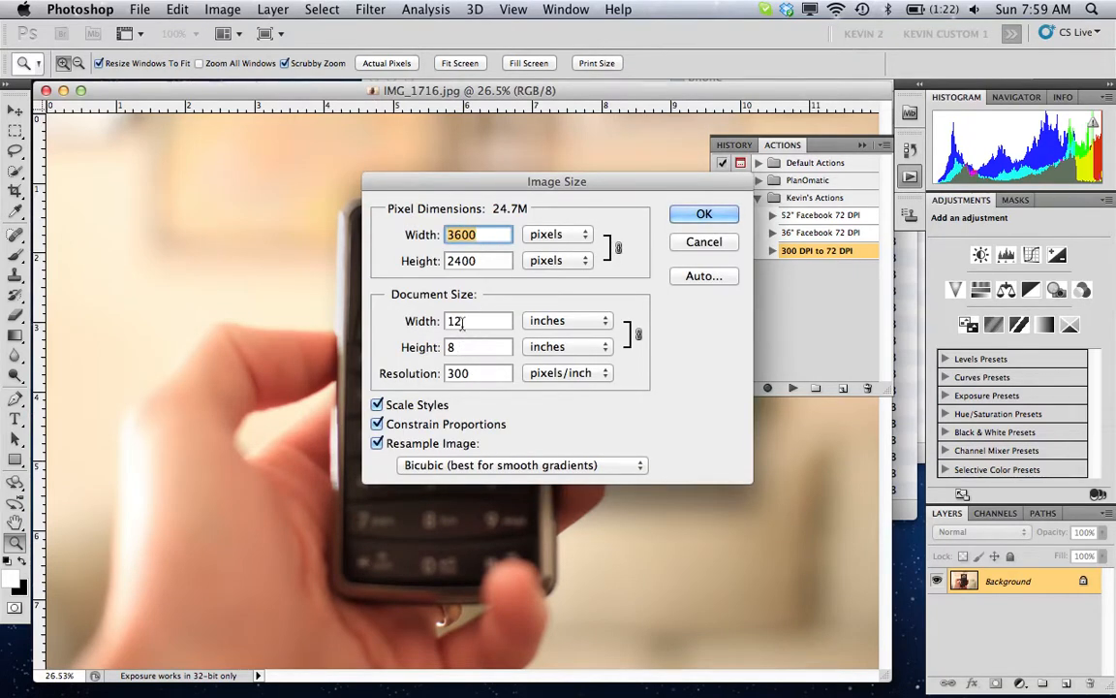
pyautogui.click(704, 214)
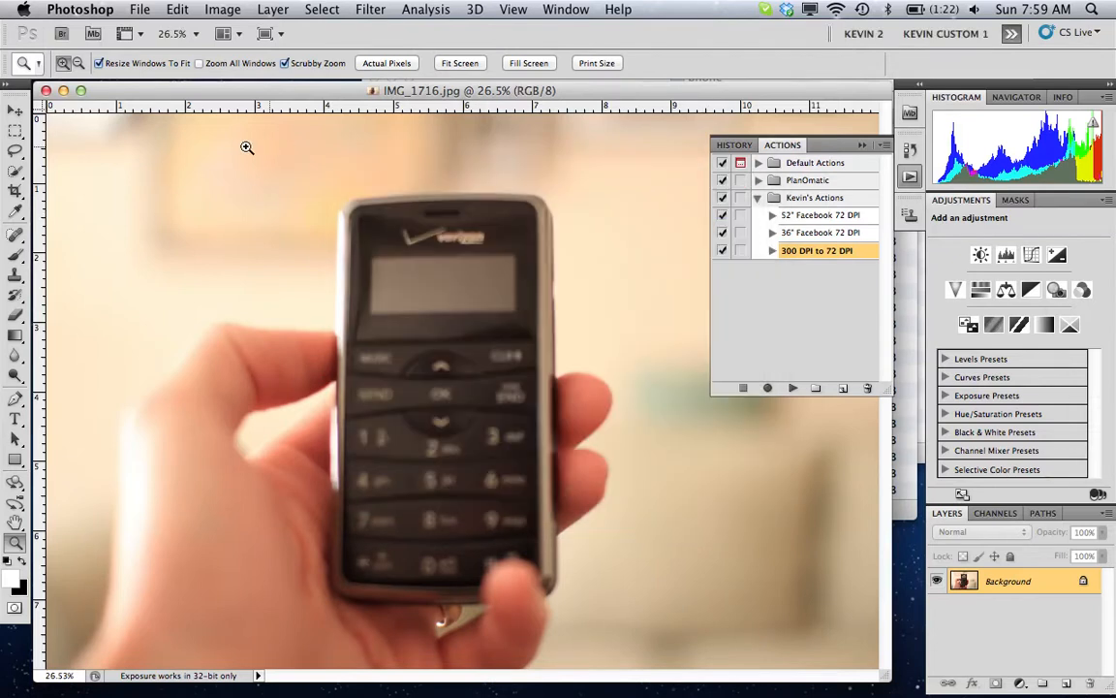
pyautogui.click(45, 91)
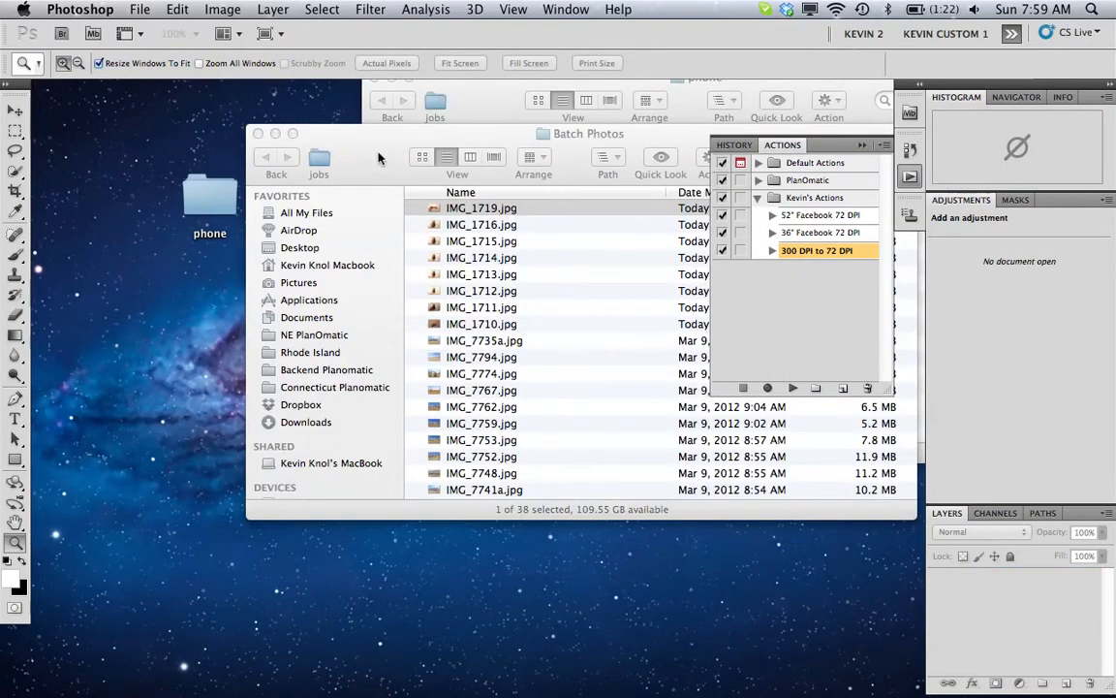
# - Look at the Batch Photos folder in Finder, return to Photoshop to review the "300 DPI to 72 DPI" action's steps, and switch to QuickTime Player
pyautogui.click(374, 150)
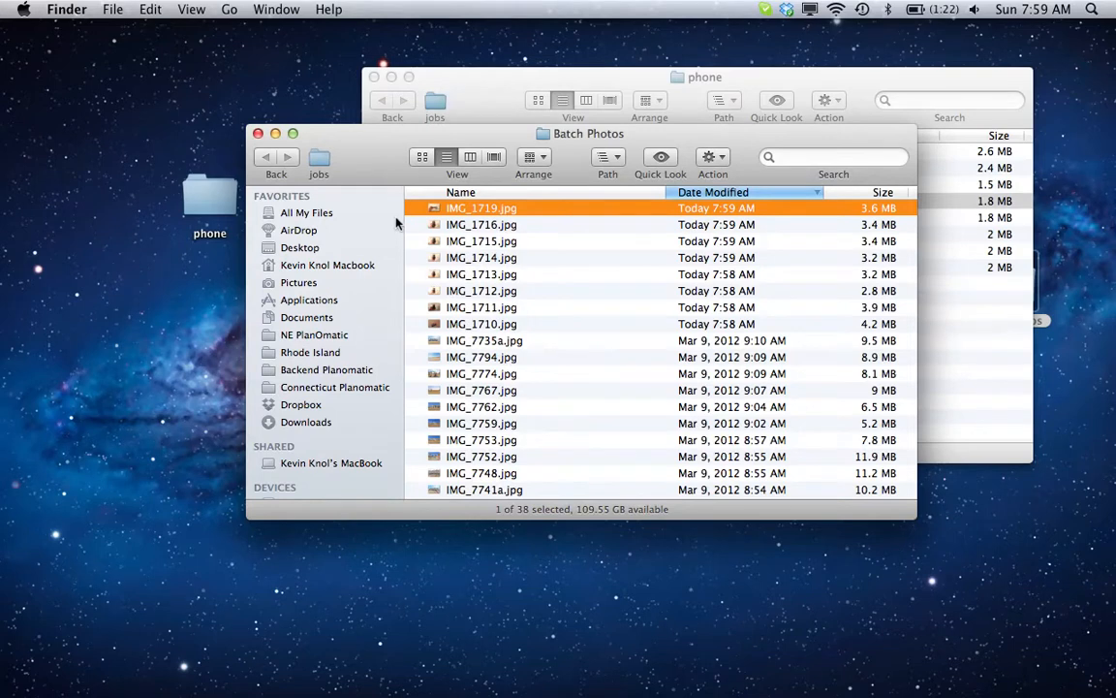
pyautogui.press('super+Tab')
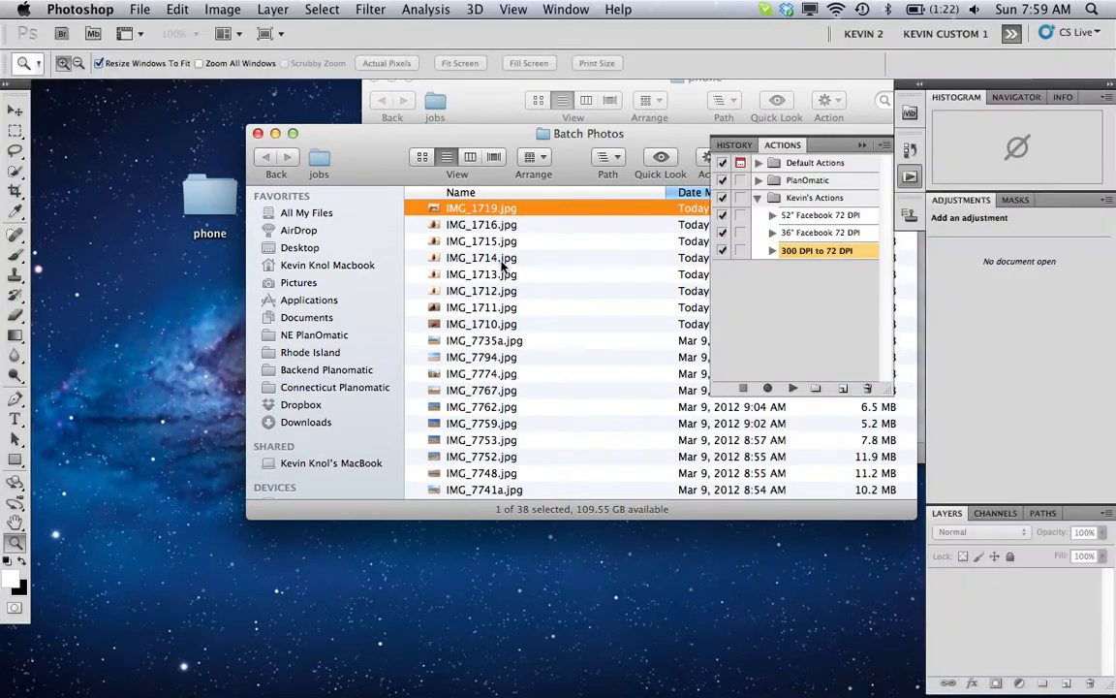
pyautogui.click(773, 251)
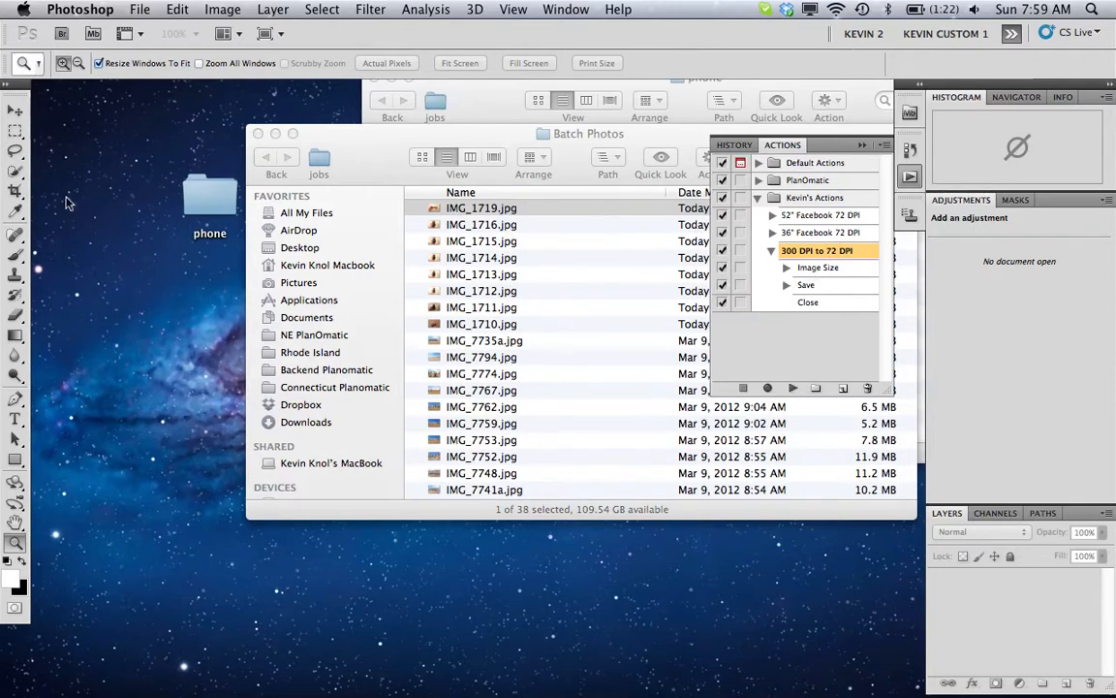
pyautogui.press('super+Tab')
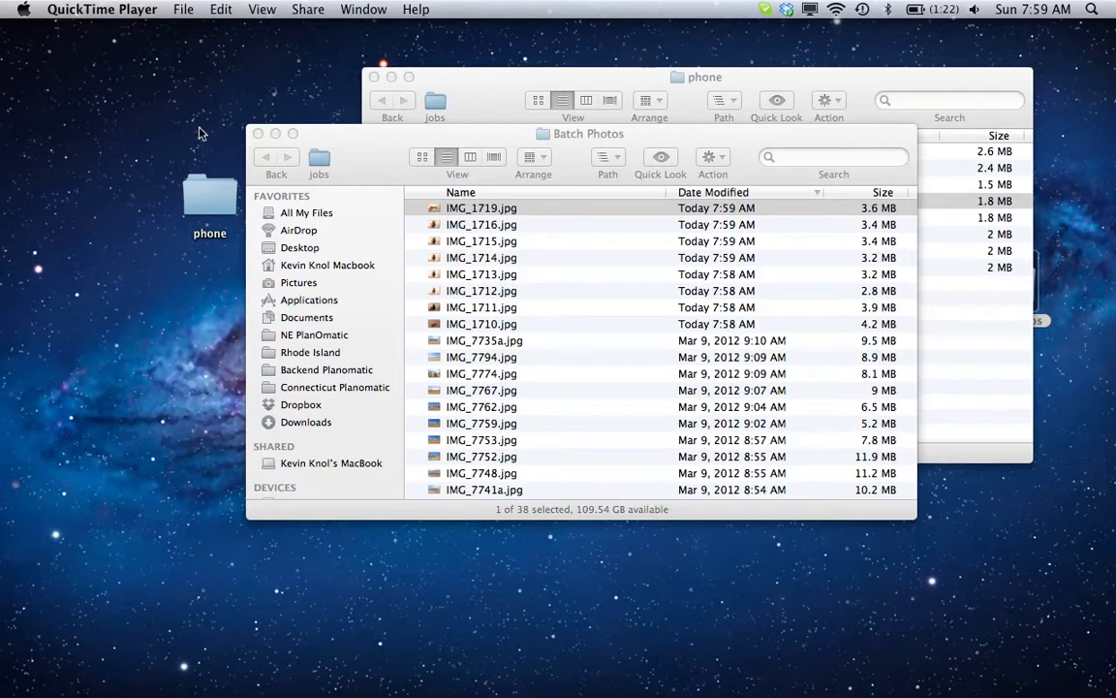